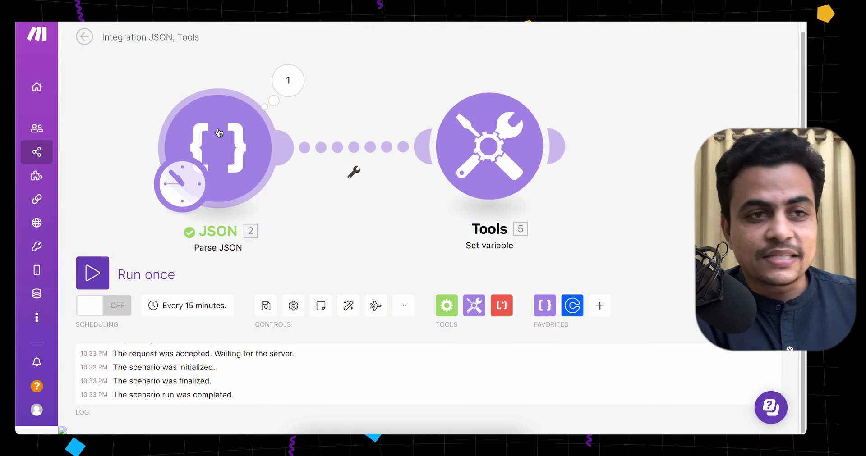
In the JSON module's output, expand metaData items 1 and 2 to read their keys, including is_vat_exempt.
left_click(291, 97)
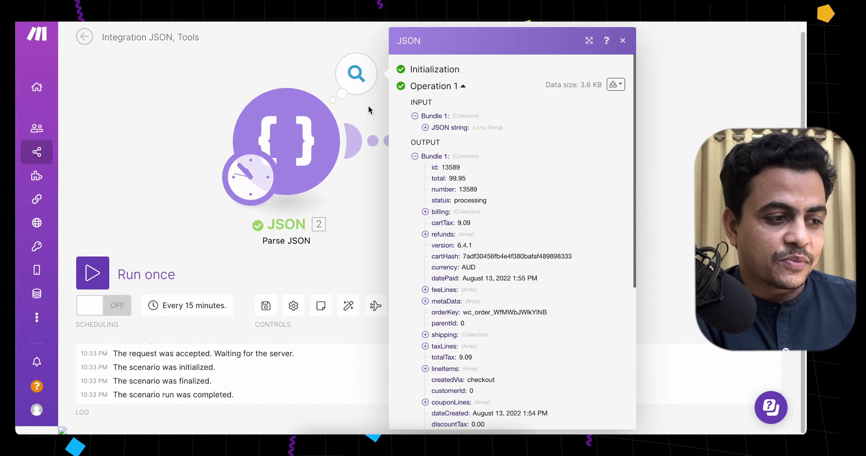
scroll(457, 221, "down", 1)
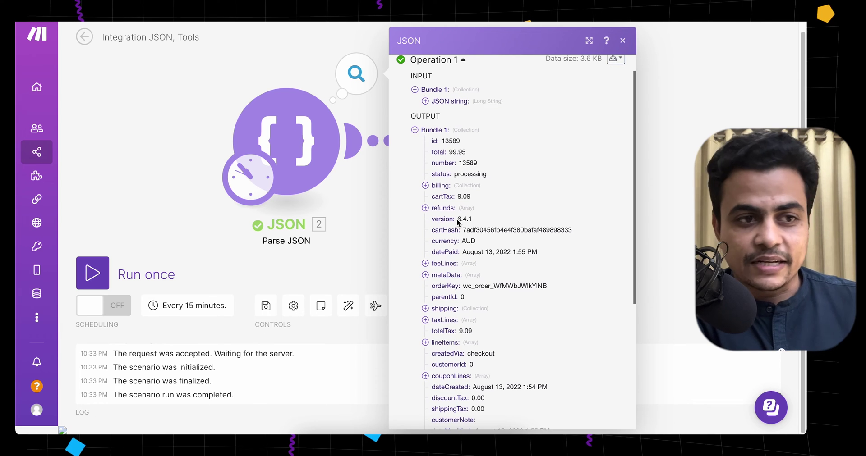
left_click(426, 276)
scroll(427, 282, "down", 2)
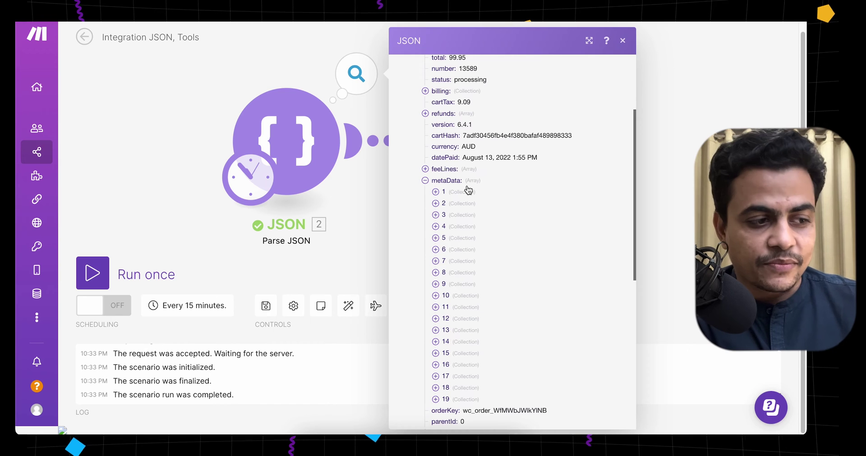
left_click(450, 195)
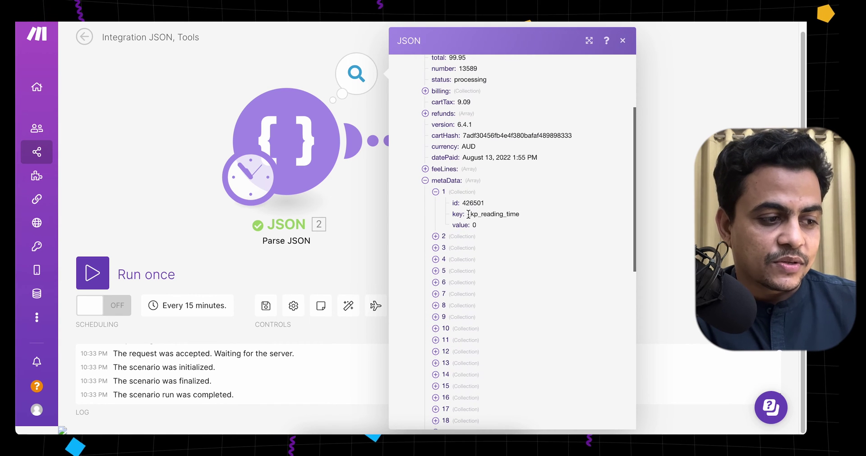
left_click_drag(468, 214, 518, 215)
left_click(441, 239)
left_click_drag(468, 259, 510, 259)
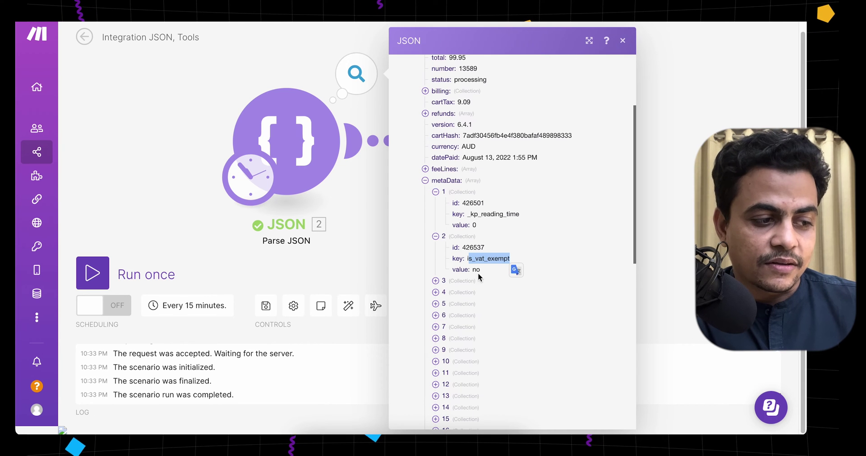
Expand metaData items 3 to 5 to read their keys, including the utm campaign key.
left_click(438, 281)
scroll(450, 327, "down", 1)
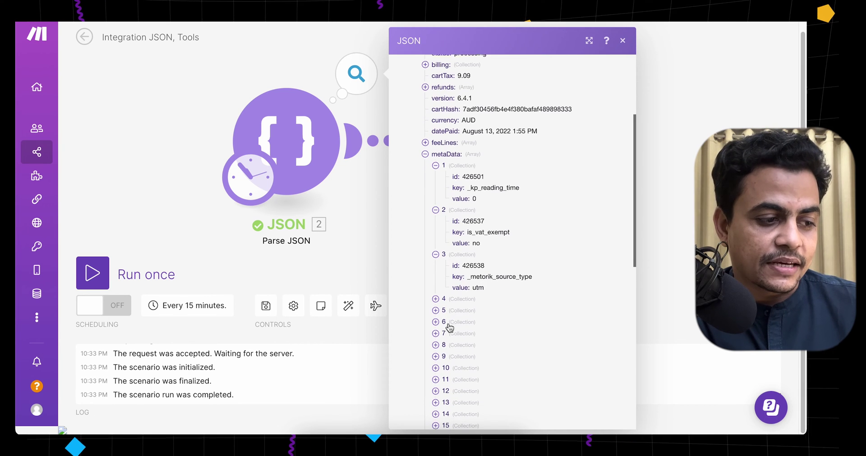
left_click(456, 301)
left_click_drag(479, 321, 531, 320)
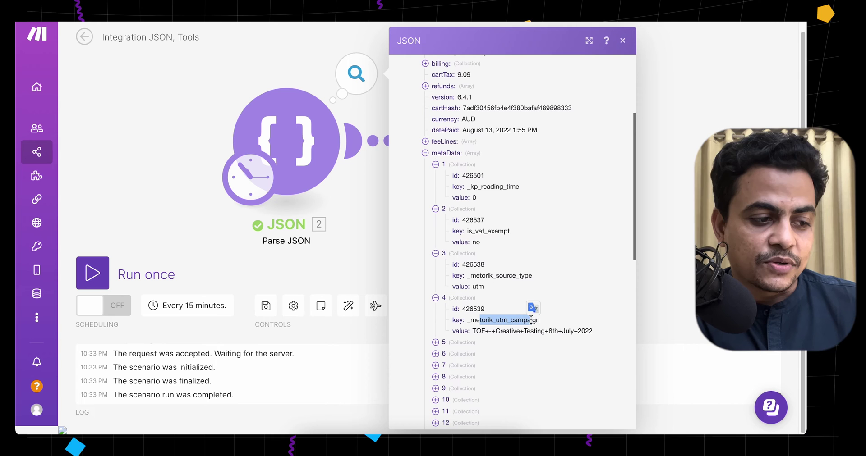
left_click(443, 342)
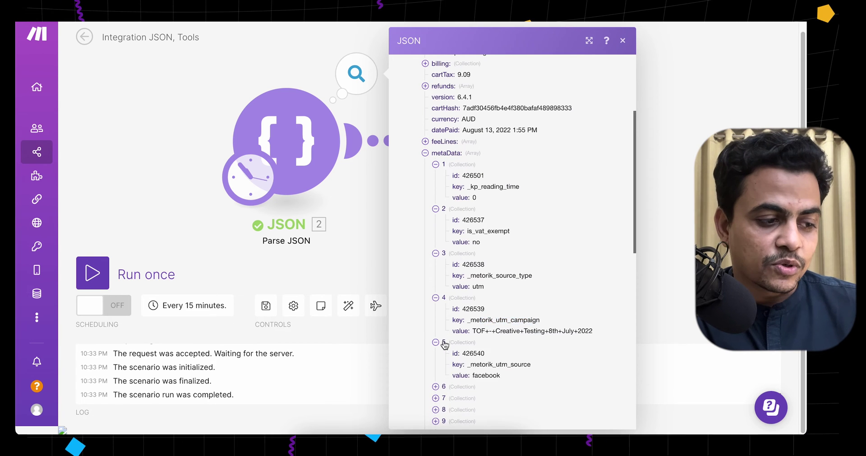
scroll(444, 345, "down", 1)
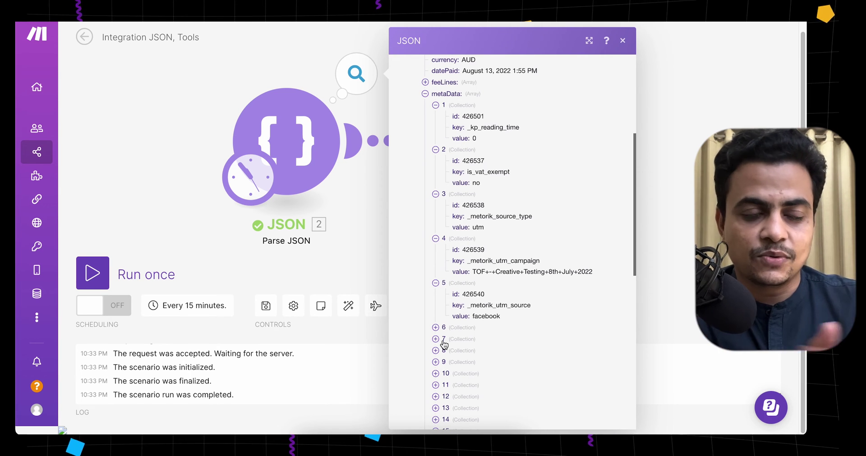
left_click(351, 223)
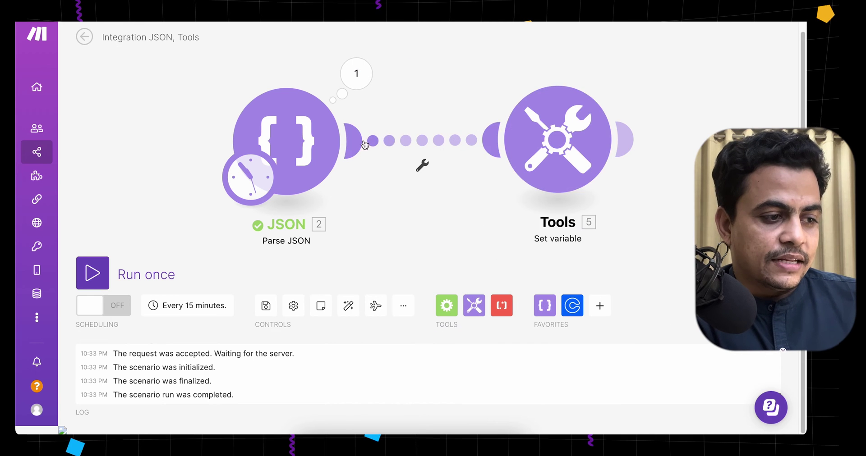
In the Set variable module's Variable value, expand metaData[] and show the array functions.
left_click(556, 165)
left_click(423, 188)
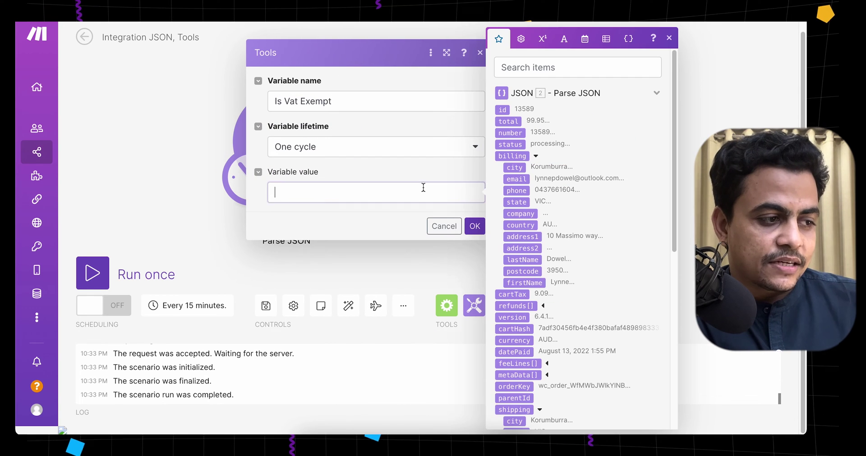
scroll(558, 301, "down", 5)
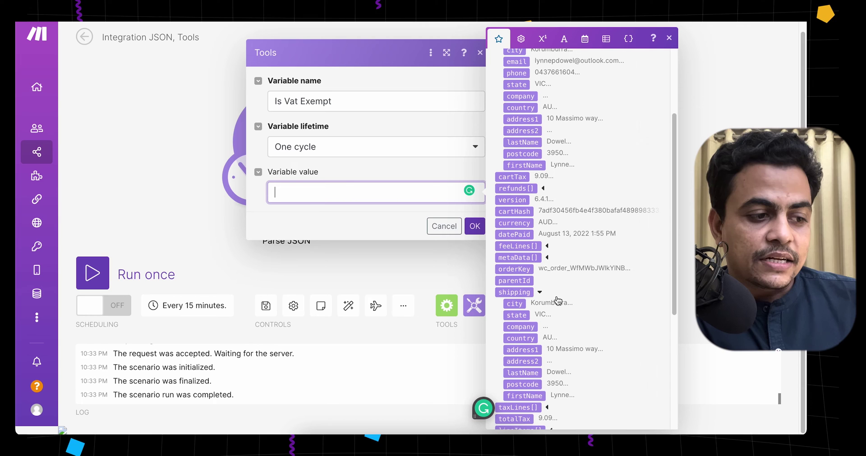
left_click(545, 258)
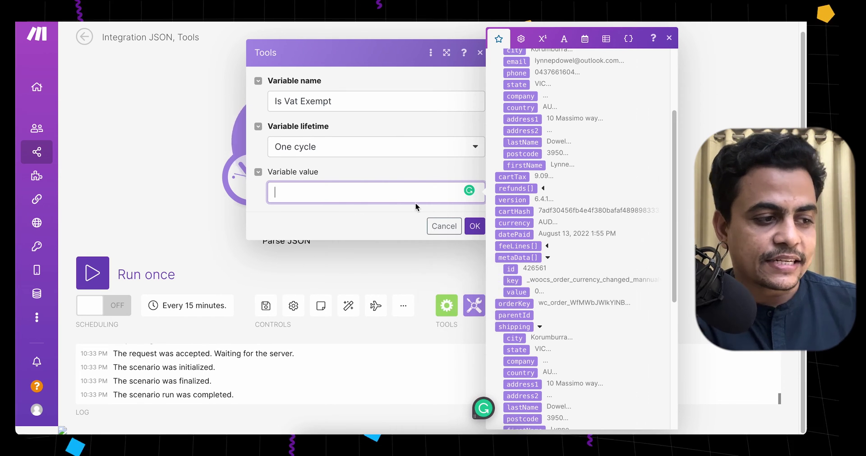
key("BackSpace")
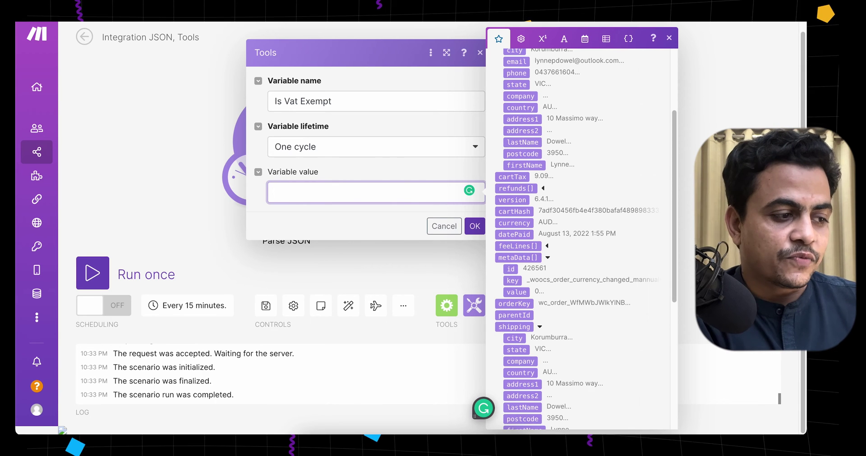
left_click(605, 39)
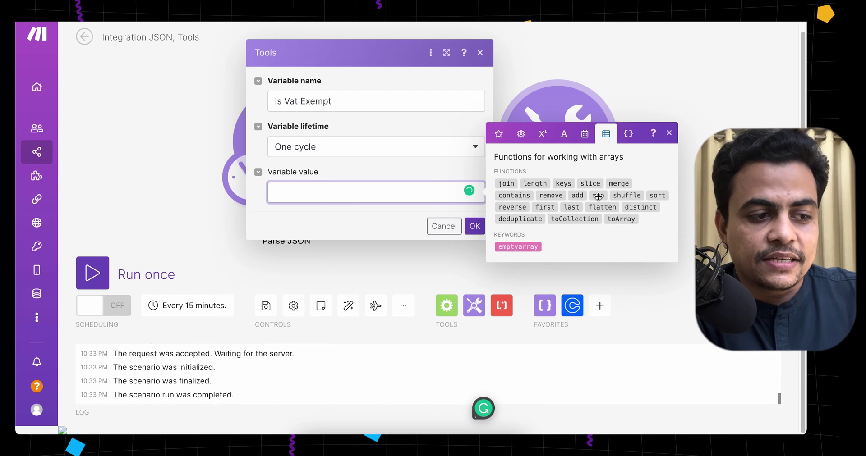
mouse_move(598, 196)
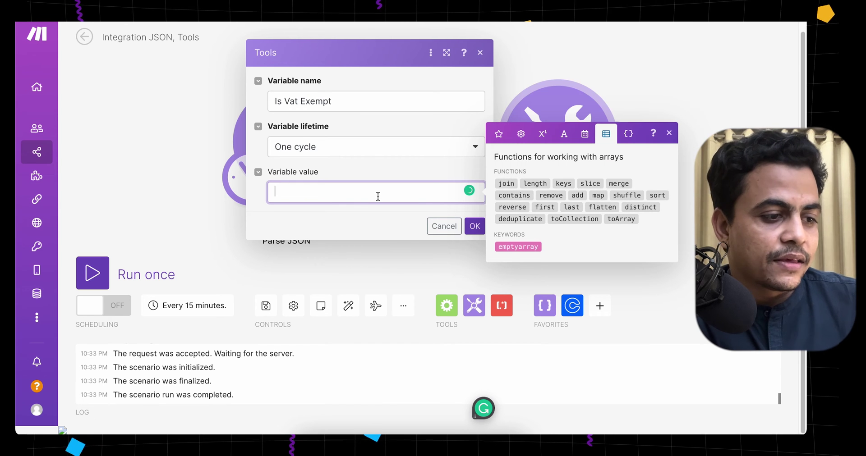
Start the Variable value with map( and insert 2.metaData[] followed by a semicolon.
type("map(")
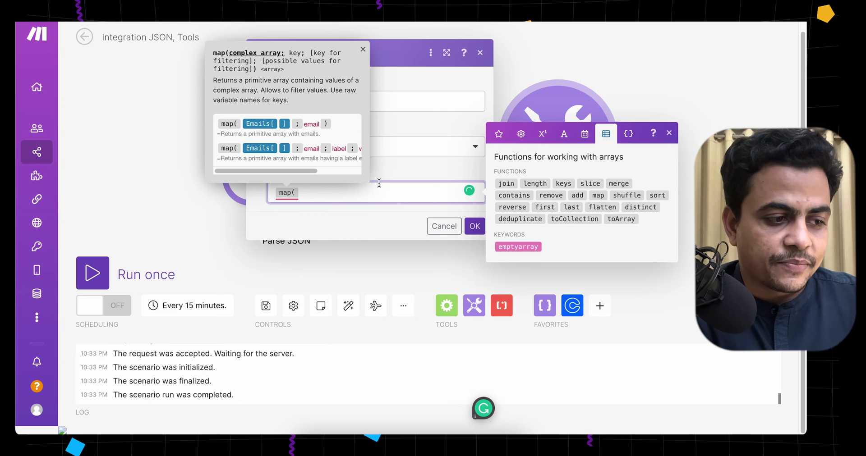
left_click(498, 134)
scroll(515, 325, "down", 2)
scroll(515, 325, "down", 4)
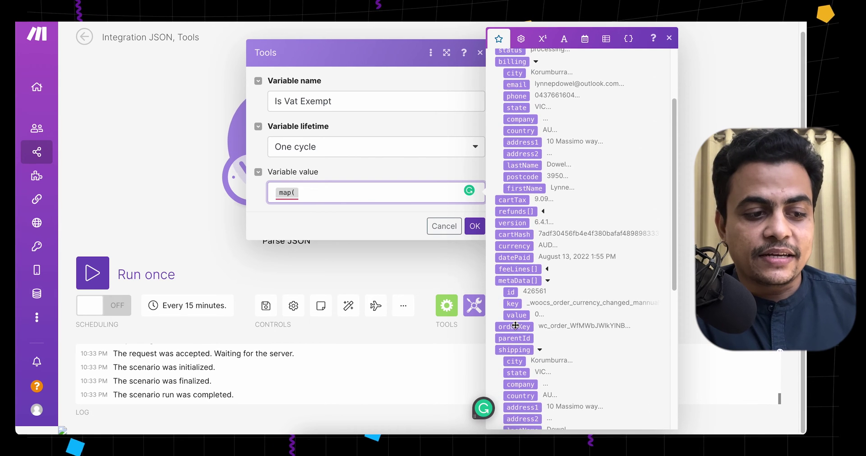
scroll(515, 325, "down", 4)
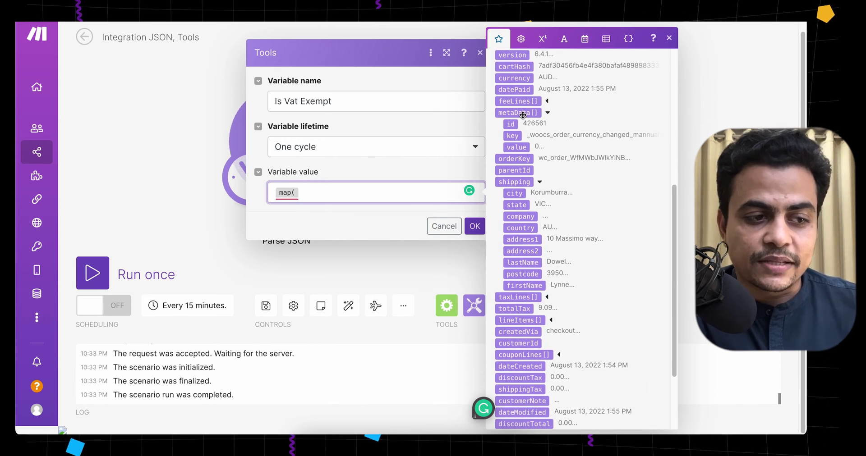
left_click(519, 112)
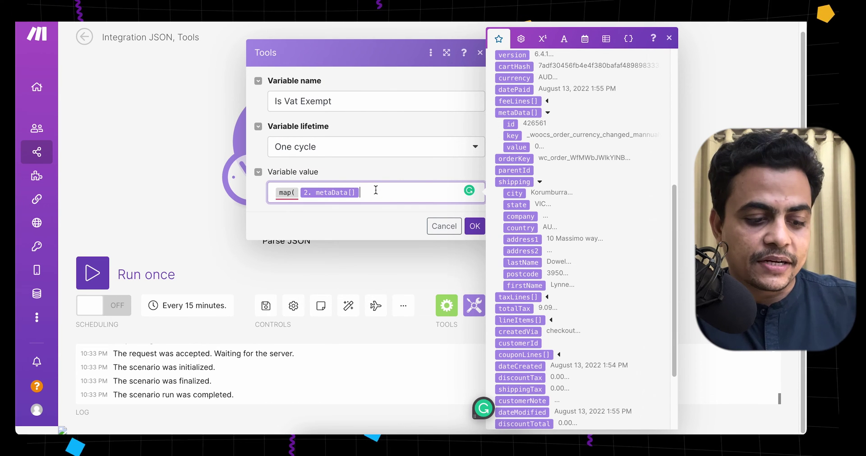
type(";")
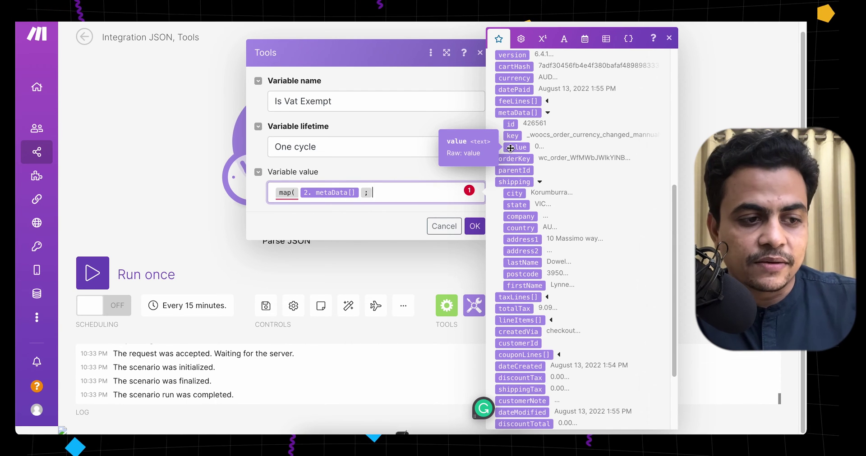
Complete the formula as map(2.metaData[]; value; key; ) and save the variable.
left_click(423, 193)
type("value ")
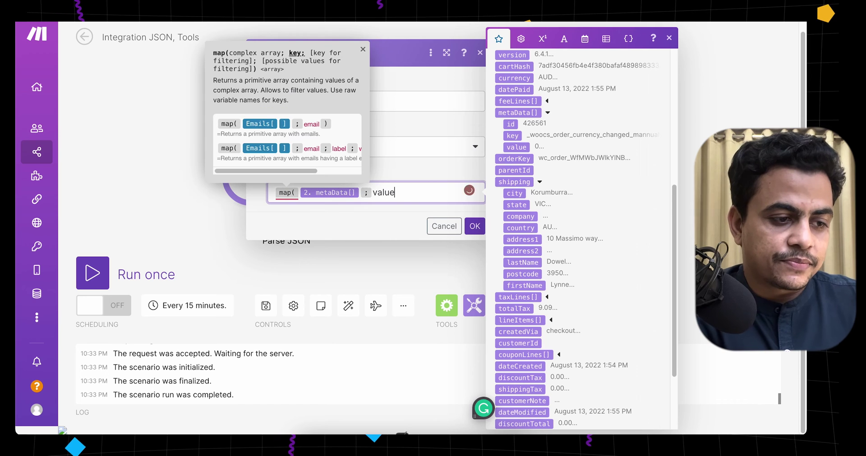
type(";")
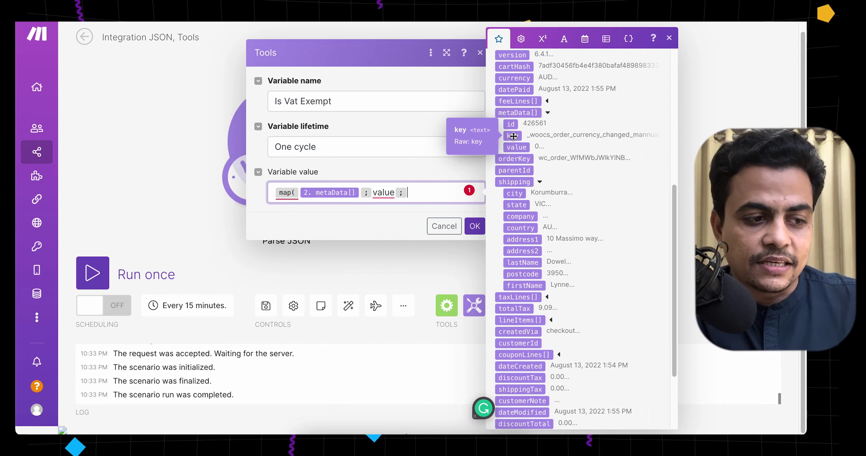
type("key")
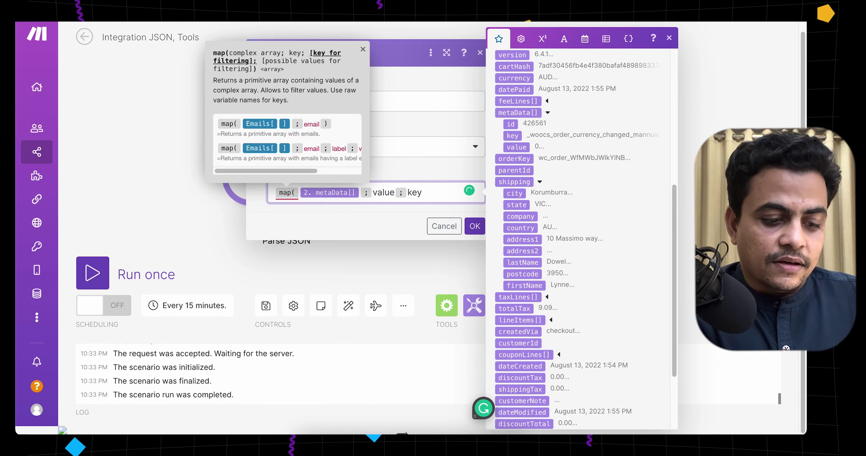
type(";")
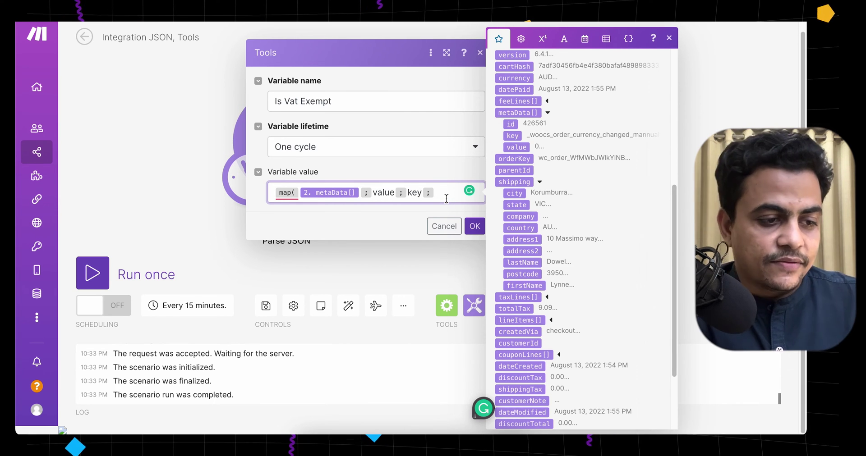
type(")")
left_click(475, 225)
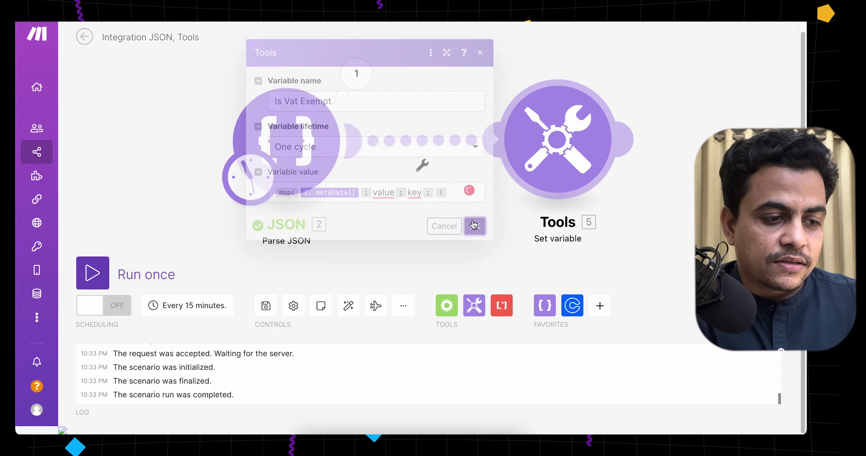
Copy the key _metorik_utm_source from JSON output metaData item 5, then reopen the variable settings.
left_click(267, 93)
left_click(344, 80)
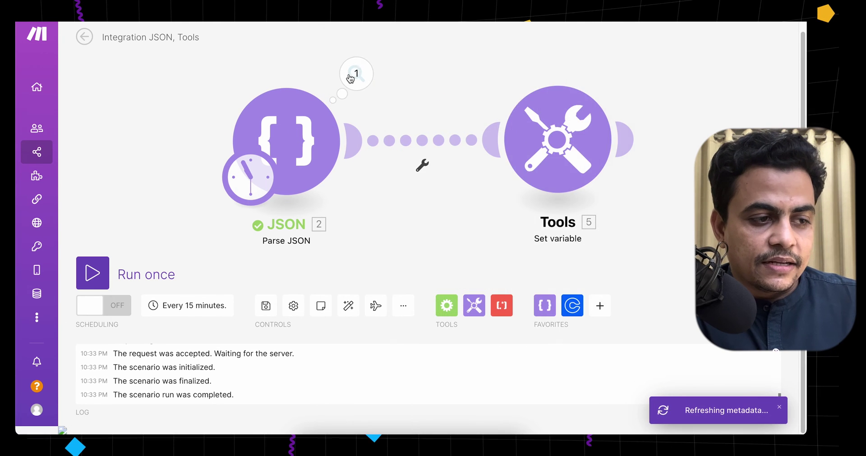
left_click(354, 73)
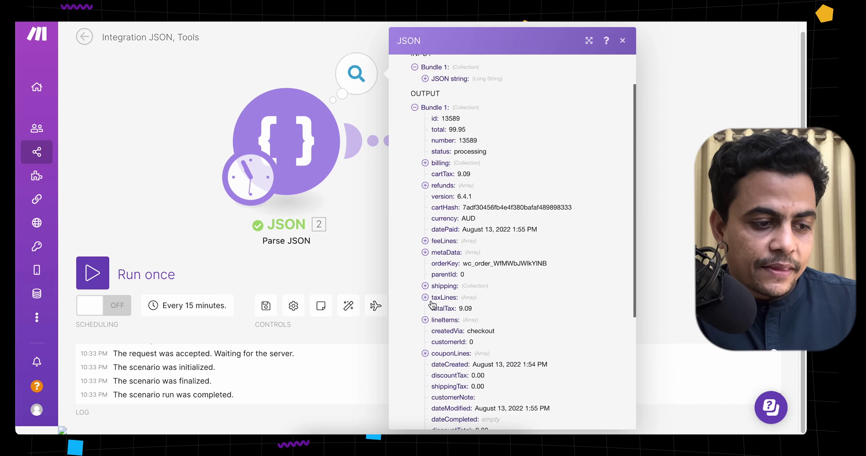
left_click(424, 253)
scroll(437, 316, "down", 3)
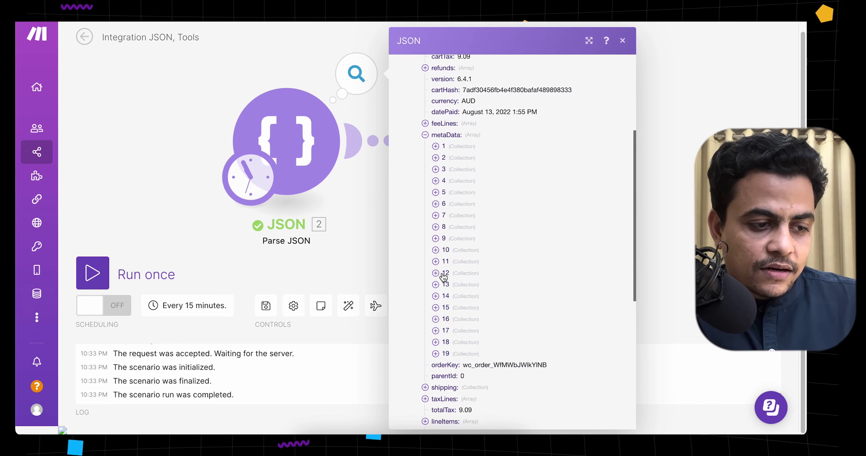
left_click(435, 193)
left_click_drag(472, 215, 525, 215)
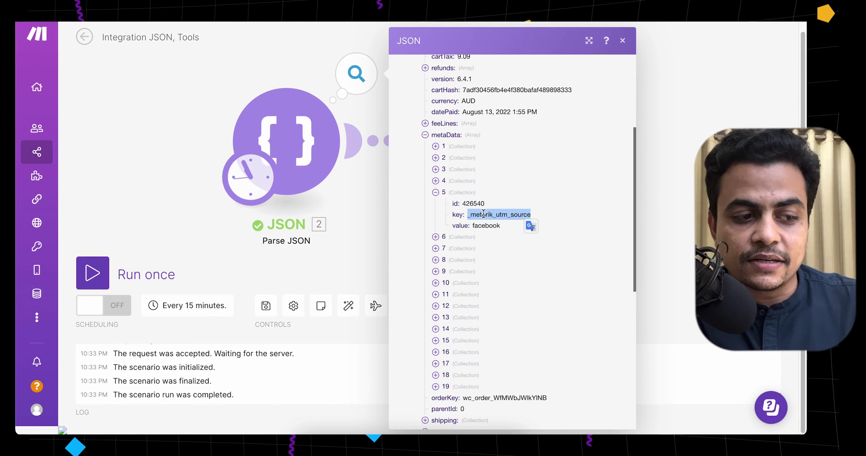
left_click(377, 207)
left_click(557, 140)
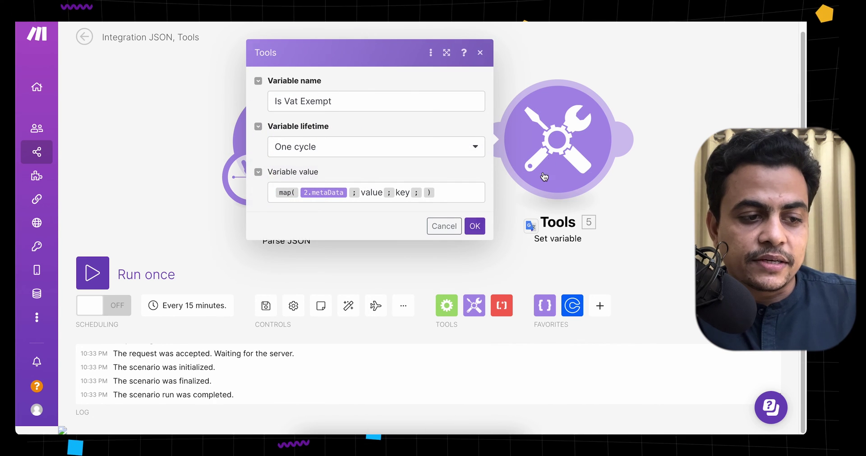
Paste _metorik_utm_source as map()'s last argument, save the variable, and run the scenario once.
left_click(423, 193)
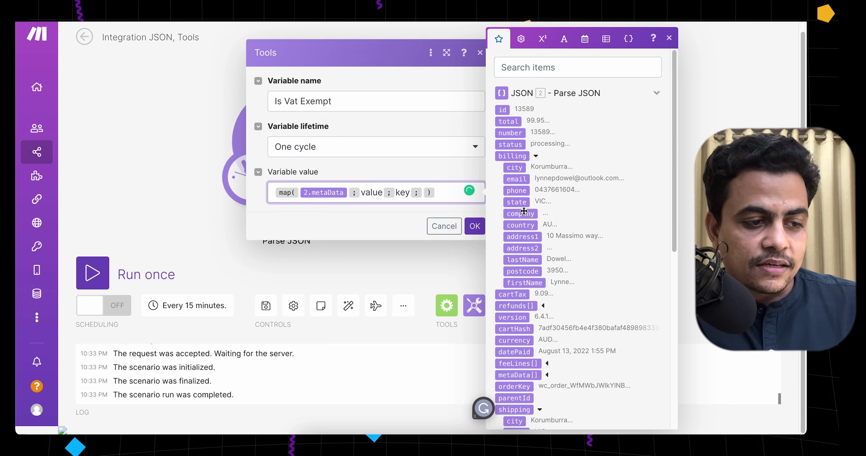
type("_metorik_utm_source")
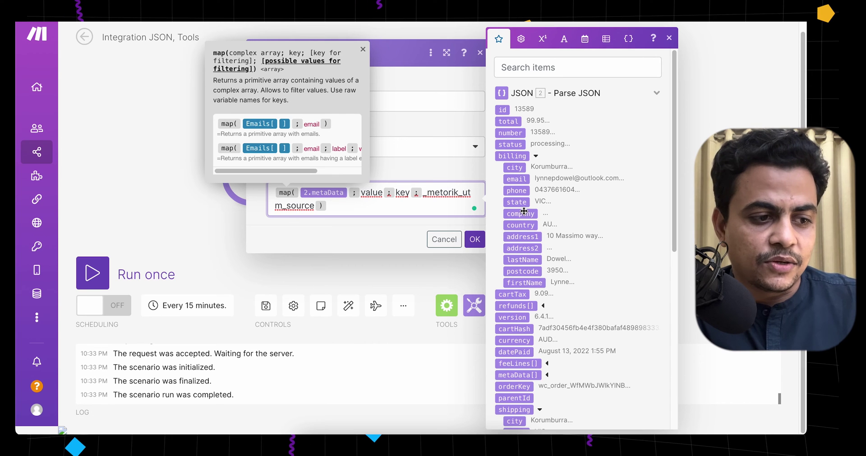
left_click(418, 206)
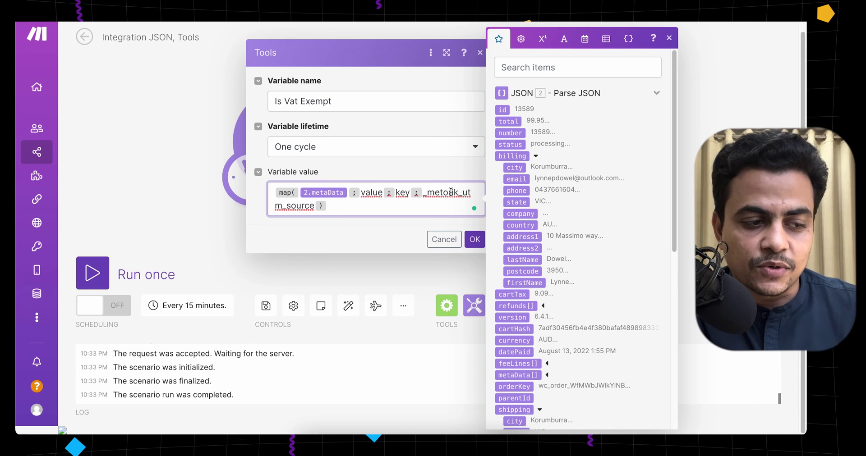
left_click(473, 239)
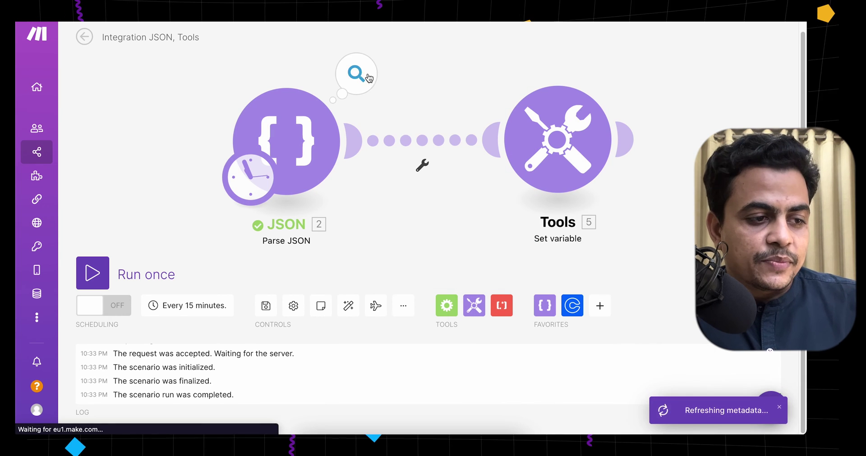
left_click(96, 273)
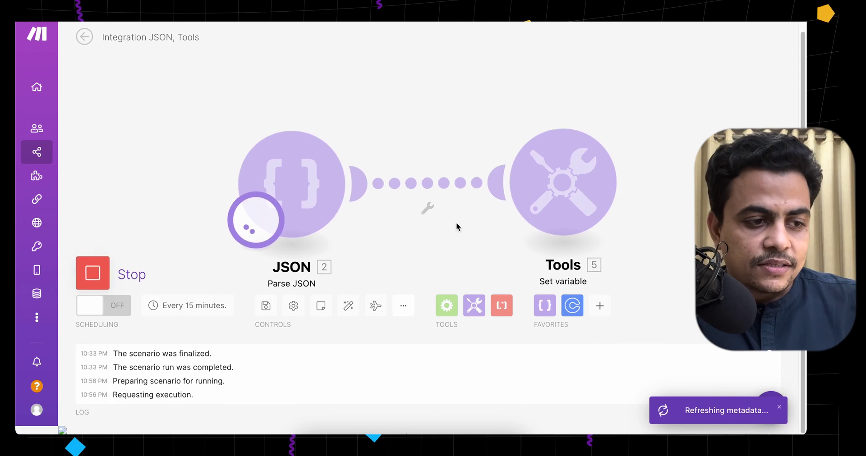
Check that the Is Vat Exempt output array holds facebook, then view the JSON module's parsed output.
left_click(582, 102)
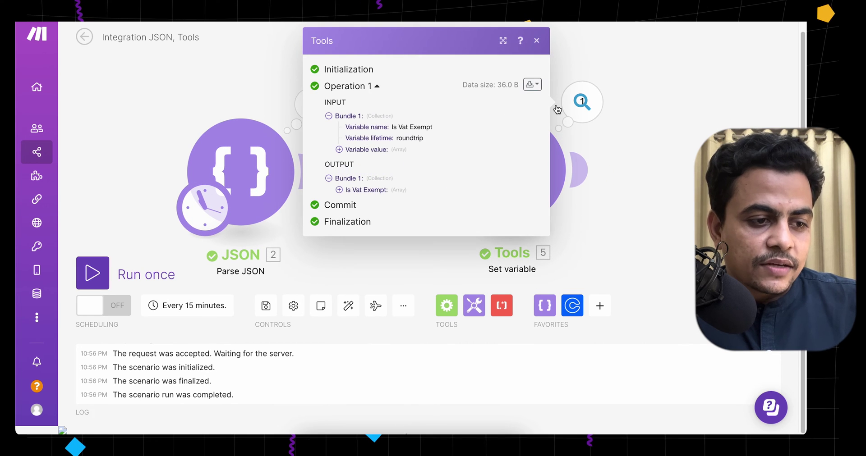
left_click(339, 190)
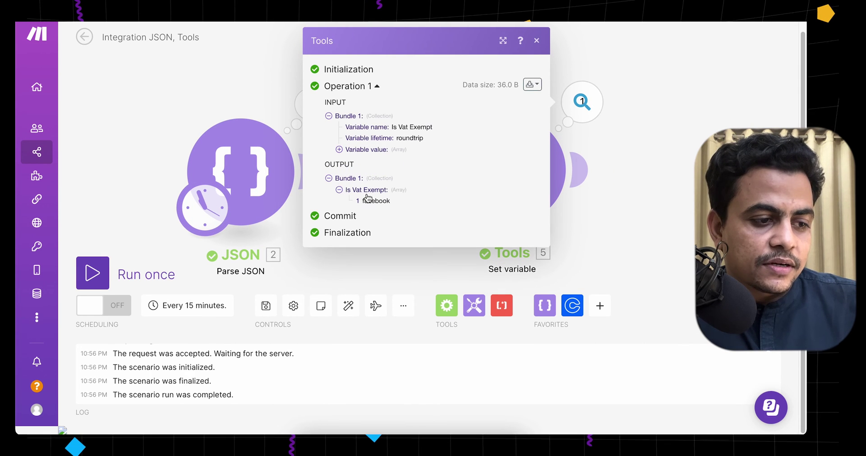
double_click(366, 201)
left_click(234, 85)
left_click(310, 104)
scroll(366, 260, "down", 5)
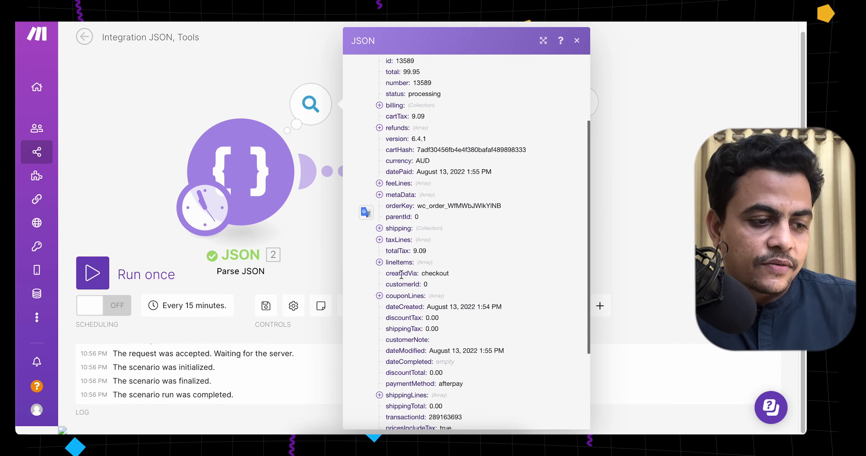
Rename the variable Is Vat Exempt to 'output variable', then reopen the Tools module's run output.
left_click(649, 194)
left_click(498, 149)
left_click(612, 112)
key("ctrl+a")
key("BackSpace")
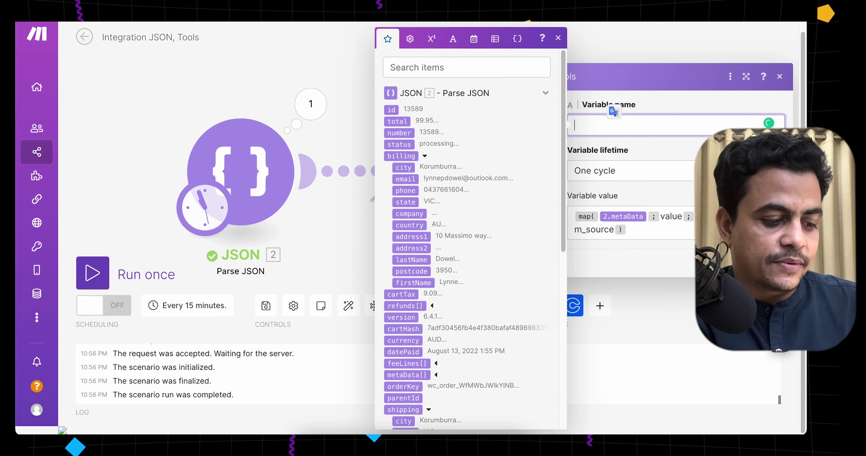
type("output")
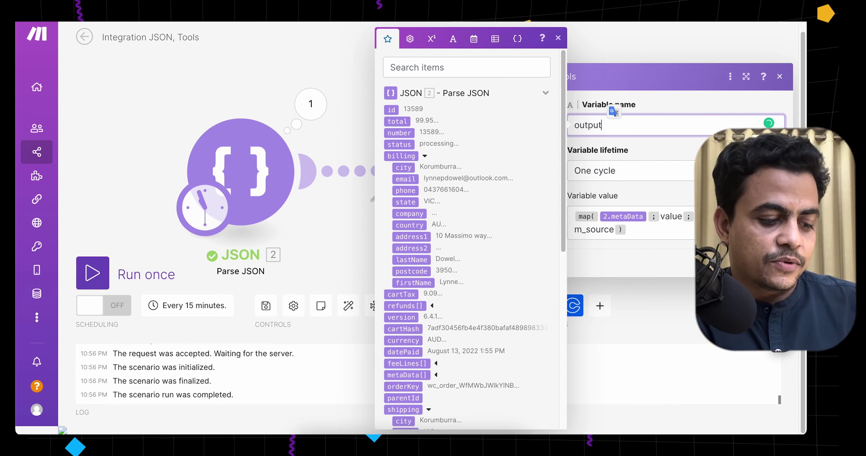
type(" variable")
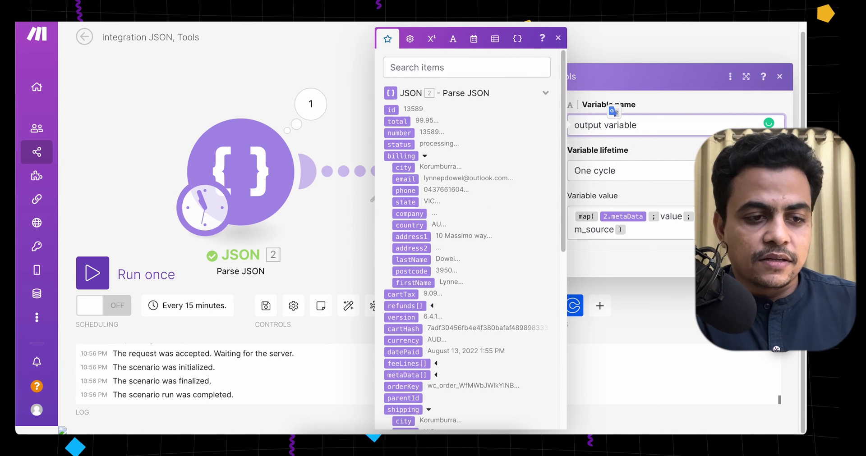
key("Return")
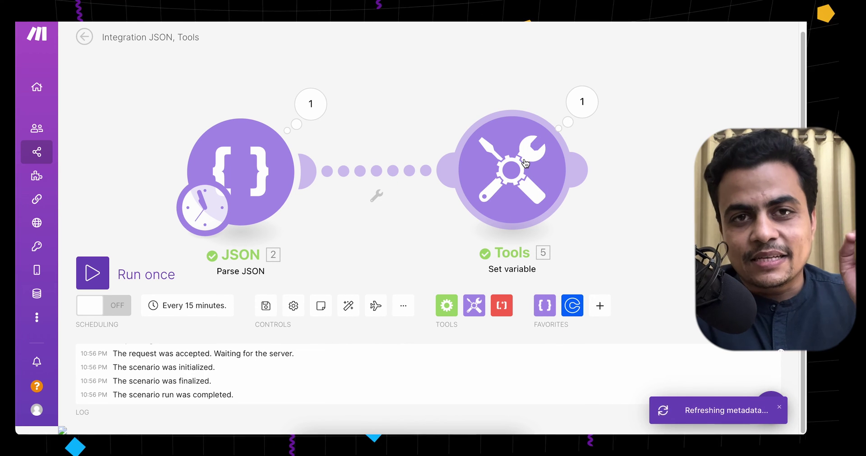
left_click(582, 102)
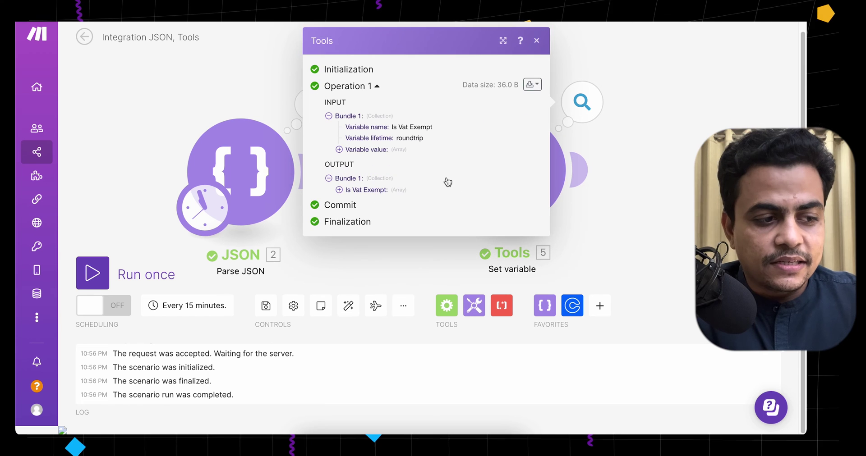
Expand the Is Vat Exempt output array to show its single value, facebook.
left_click(344, 194)
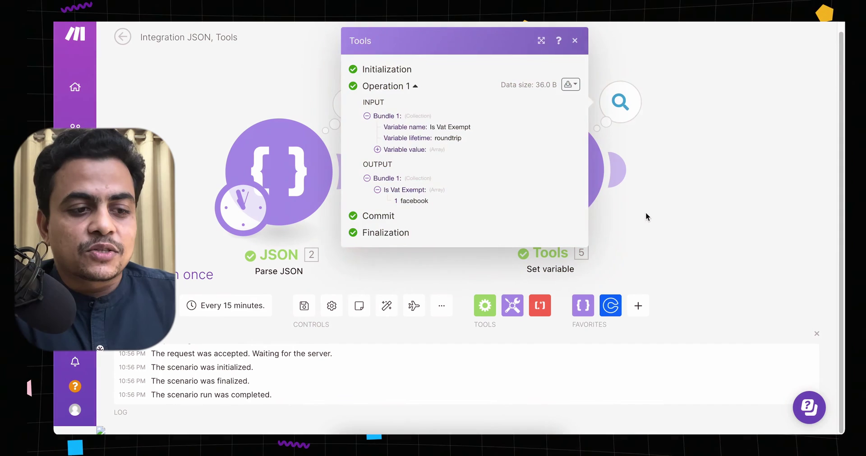
Change the value to get(map(2.metaData; value; key; _metorik_utm_source); 1) and save.
left_click(647, 217)
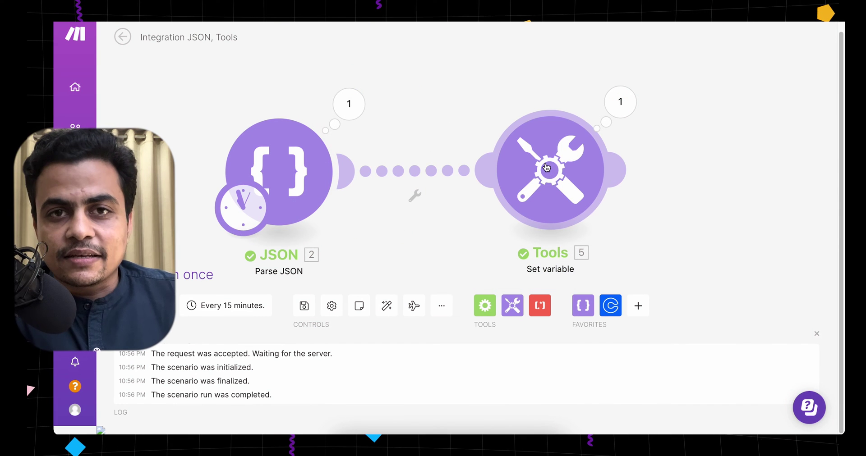
left_click(545, 168)
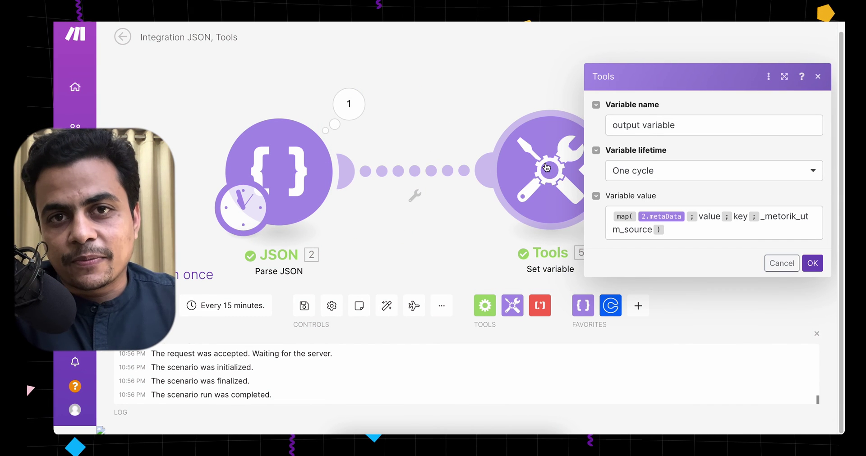
left_click(694, 230)
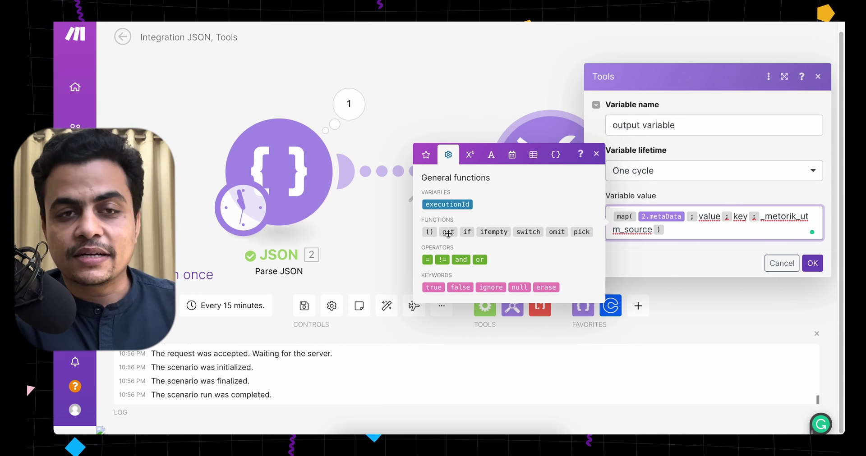
mouse_move(448, 233)
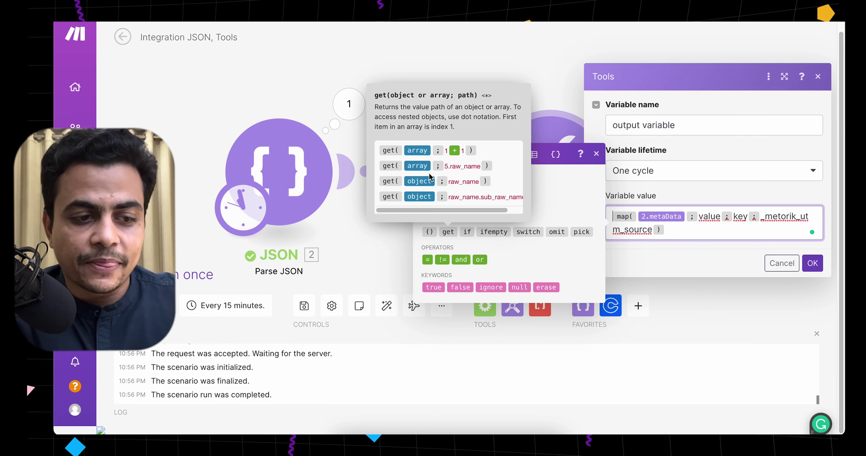
left_click(448, 232)
key("Delete")
key("Delete")
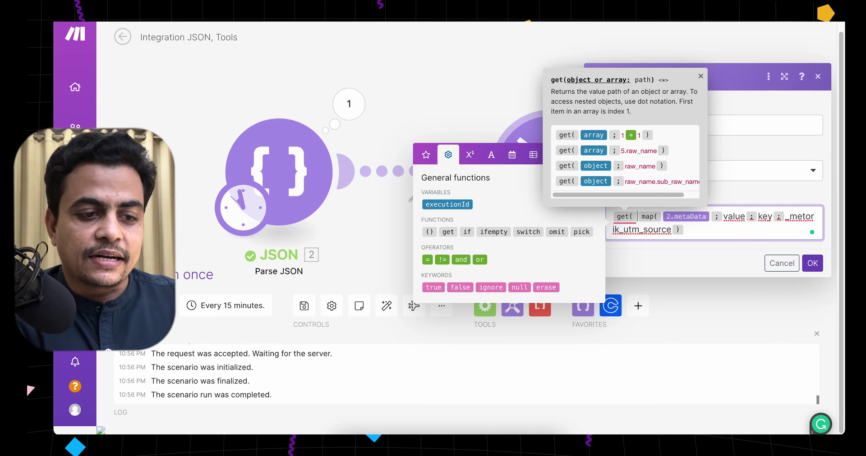
type(") ")
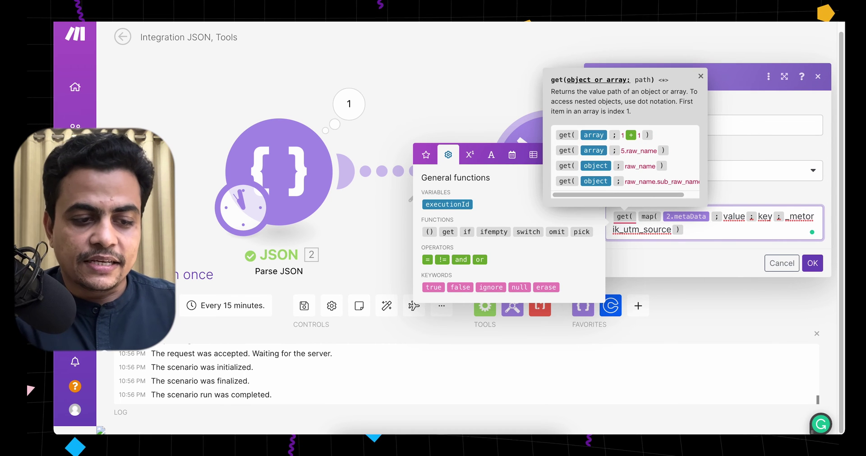
type("; 1 )")
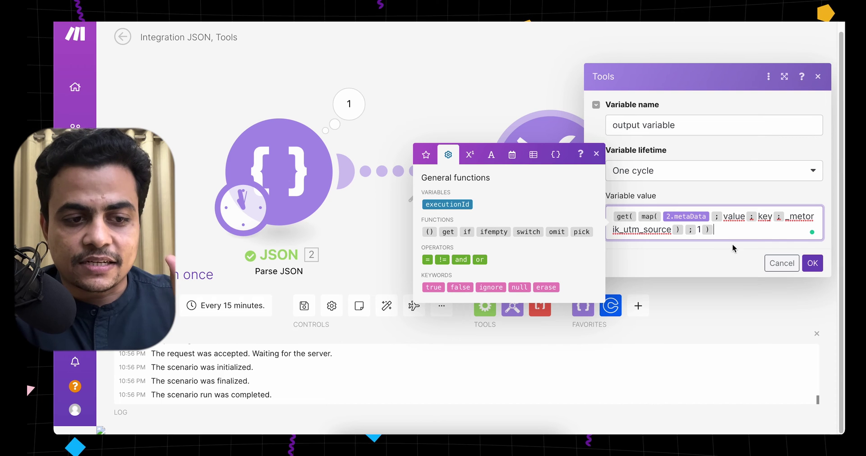
left_click(813, 266)
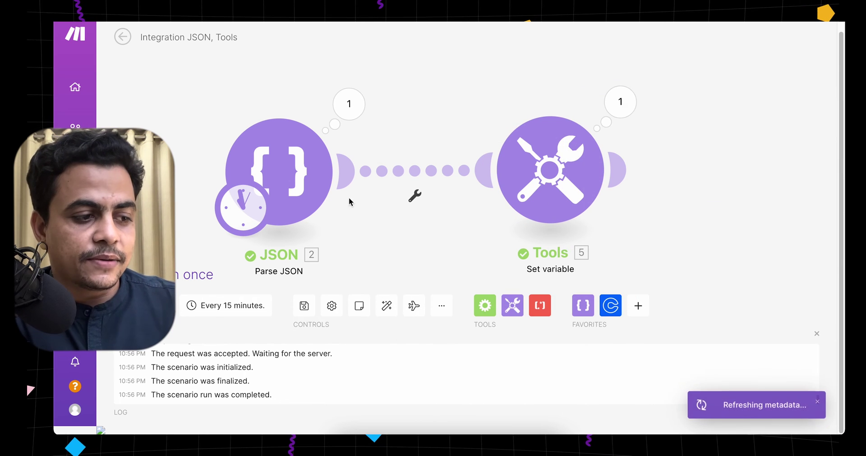
Run the scenario once, confirm output variable returns plain facebook, and close the output.
left_click(131, 275)
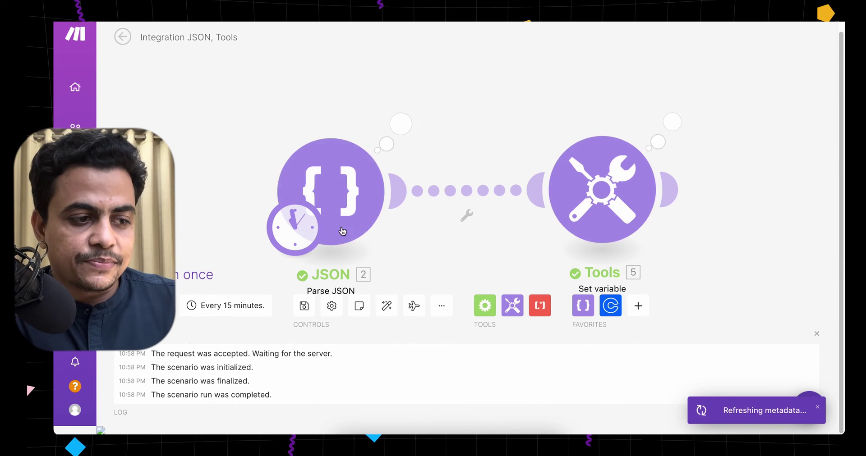
left_click(671, 122)
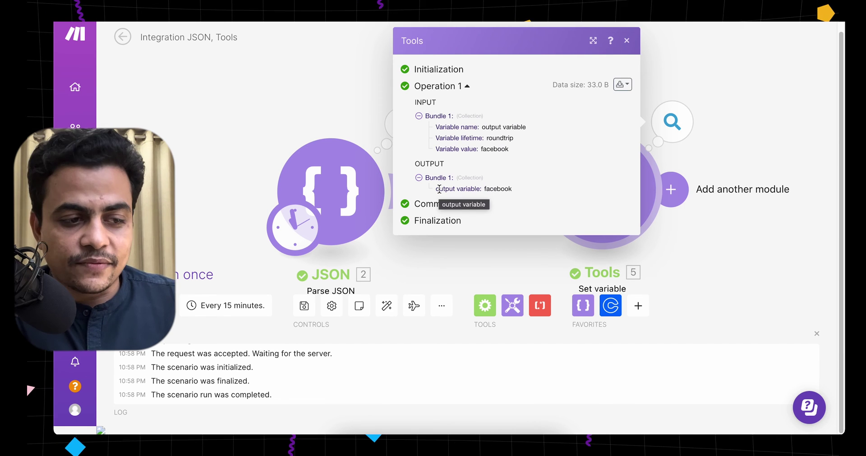
left_click_drag(436, 189, 508, 189)
left_click(504, 189)
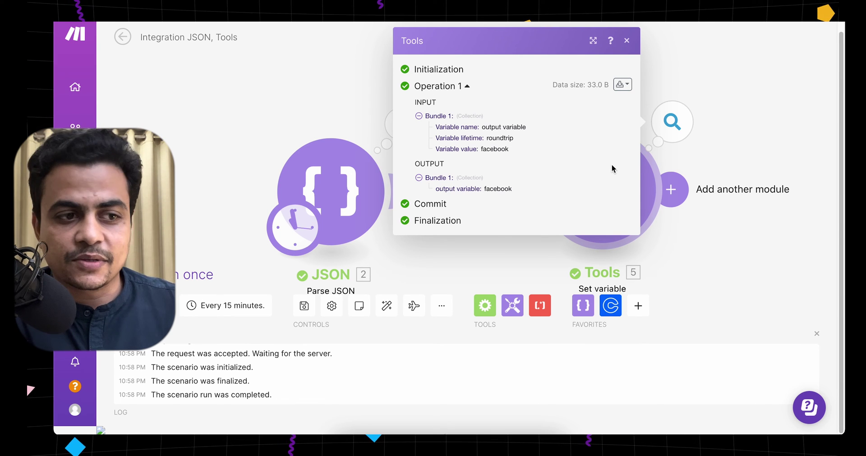
left_click(625, 43)
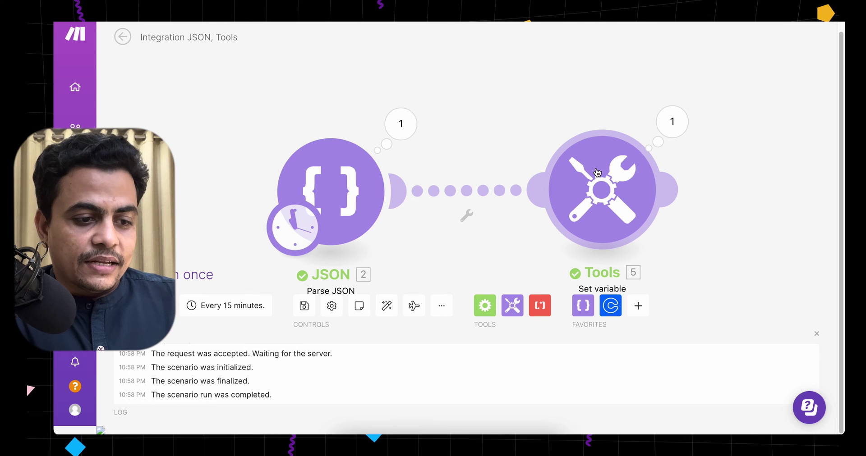
Add a Tools Set multiple variables module after the Set variable module.
left_click_drag(638, 271, 499, 222)
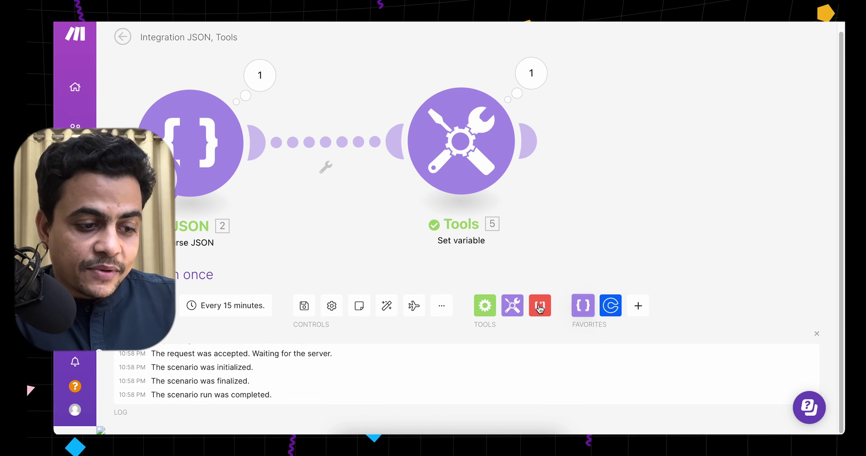
left_click(512, 305)
scroll(553, 241, "down", 2)
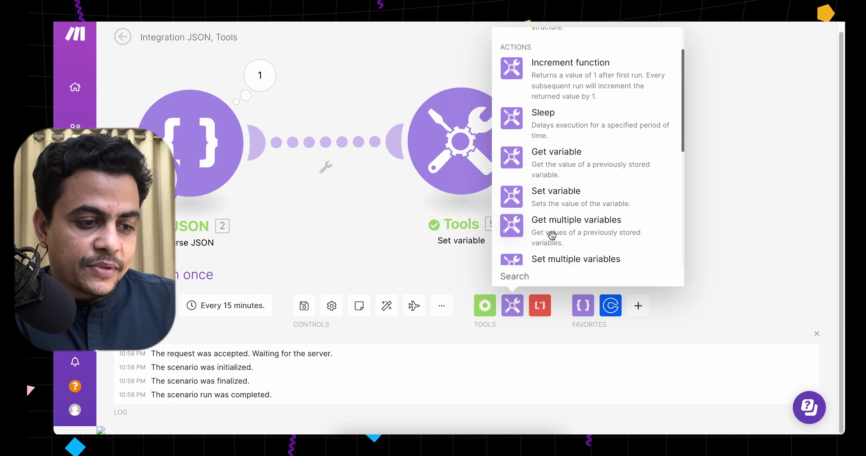
left_click(551, 259)
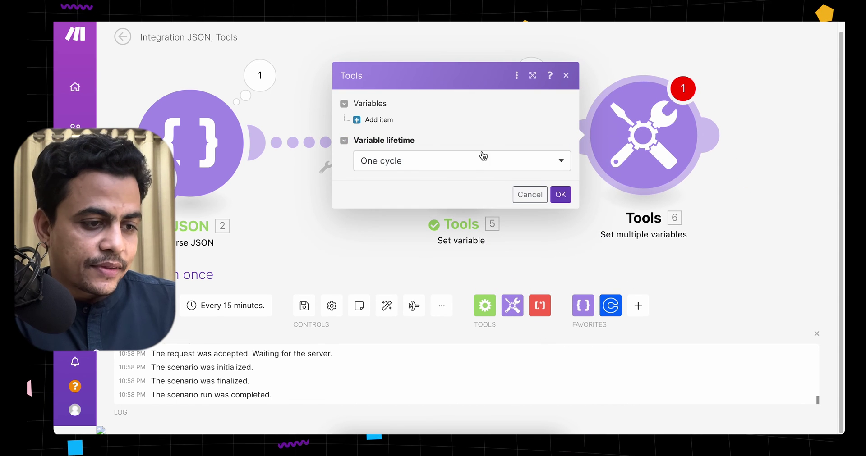
Add two variable items named Item1 and item2.
left_click(374, 121)
left_click(424, 122)
type("Item1")
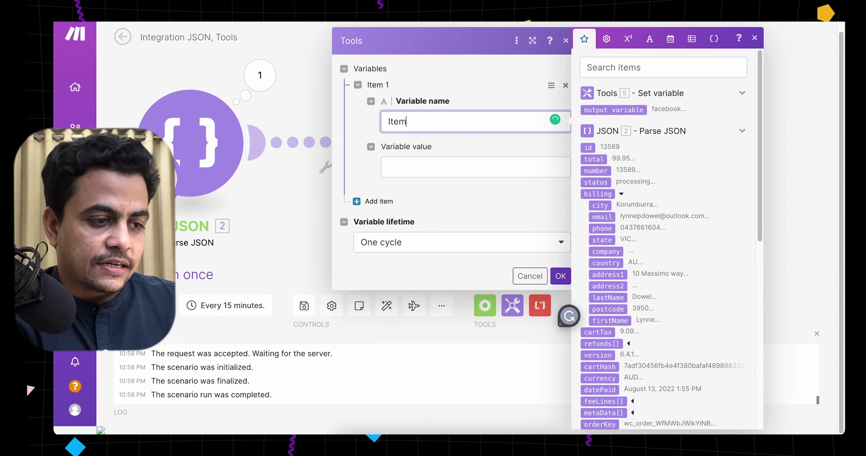
left_click(379, 202)
left_click(425, 236)
type("item1")
key("BackSpace")
type("2")
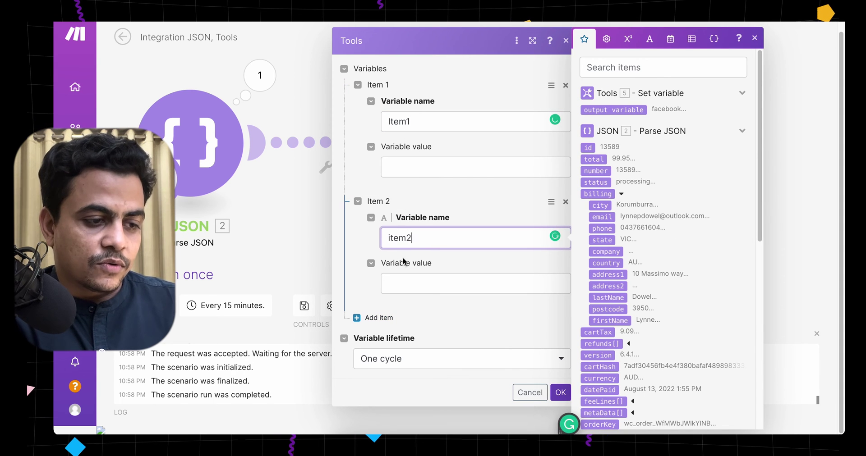
Rename the first variable to Metadata1, copy that name onto the second, and add a third item.
double_click(398, 122)
type("Meta")
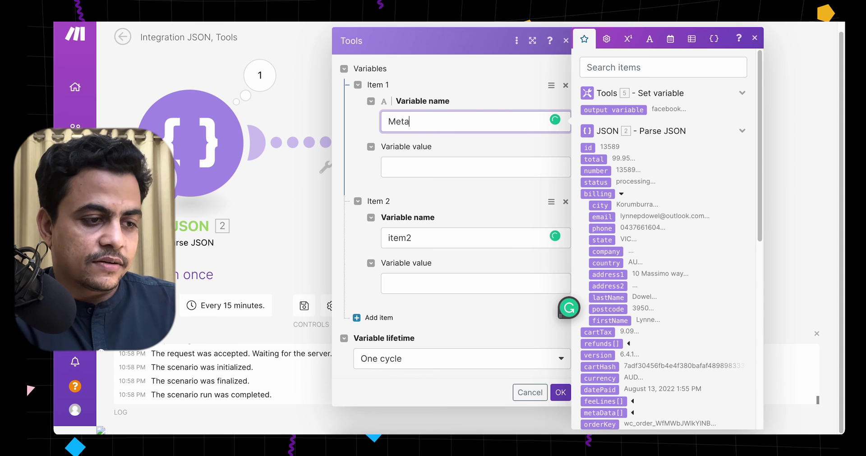
type("data1")
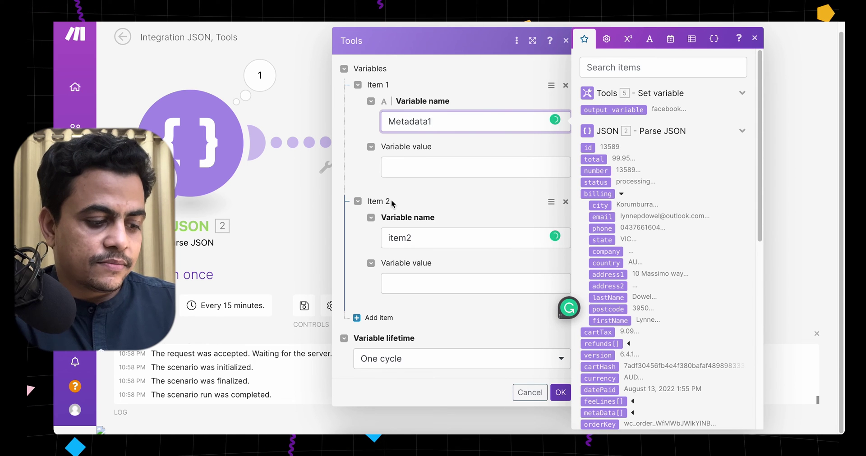
key("ctrl+a")
key("ctrl+c")
double_click(415, 238)
key("ctrl+v")
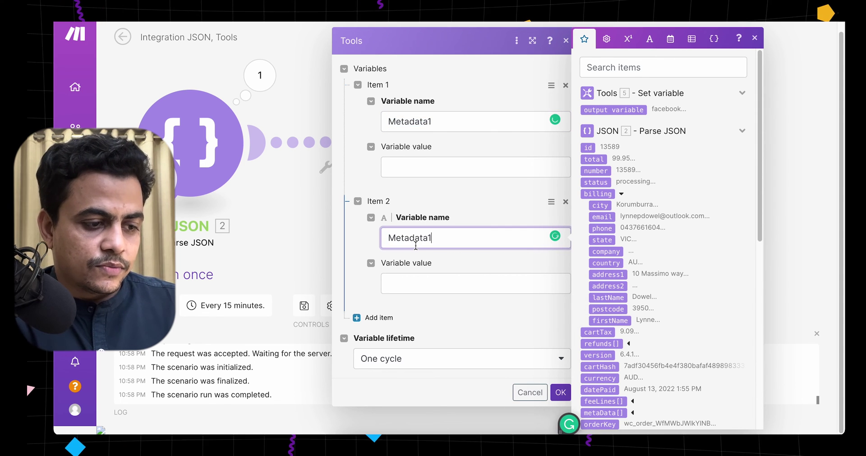
left_click(358, 317)
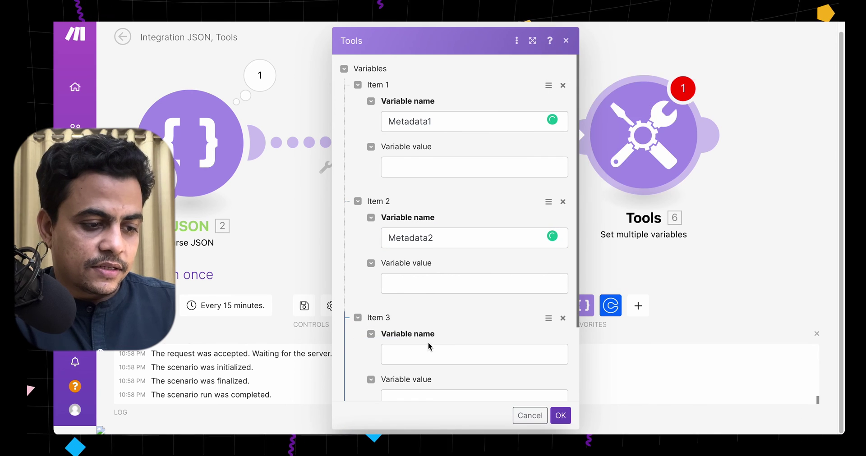
Paste a name into the third variable and start Metadata1's value as map(2. metaData[]; value; key;.
left_click(426, 347)
key("ctrl+v")
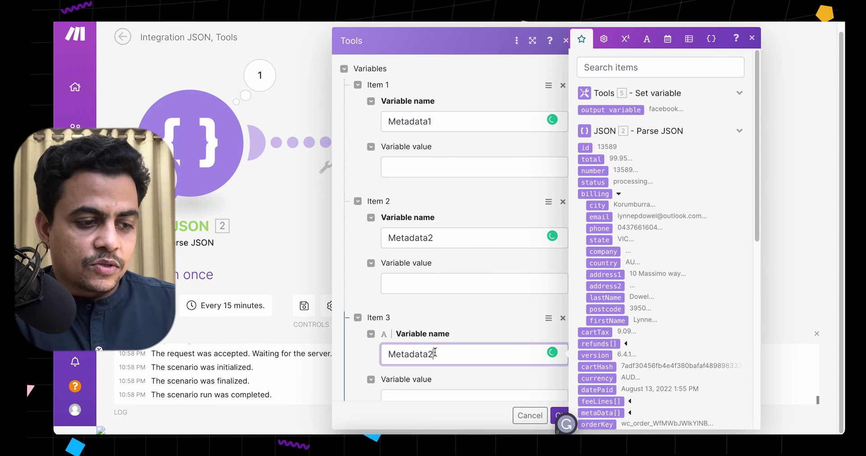
left_click(445, 173)
type("map(")
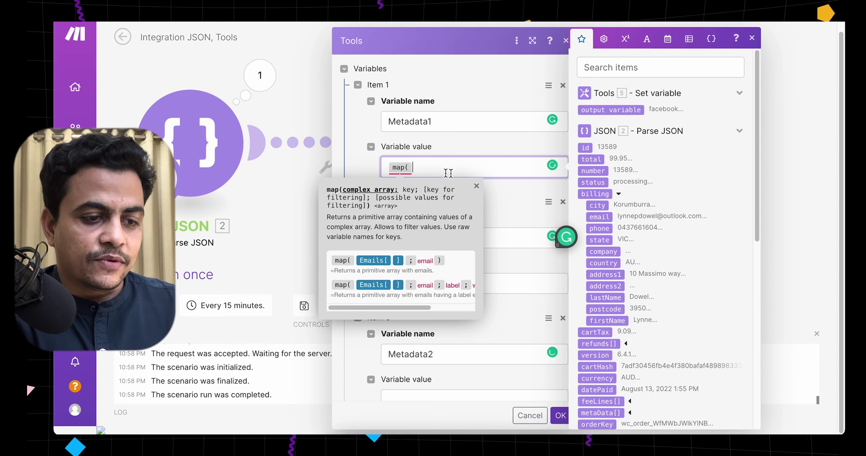
scroll(613, 321, "down", 1)
scroll(613, 321, "down", 3)
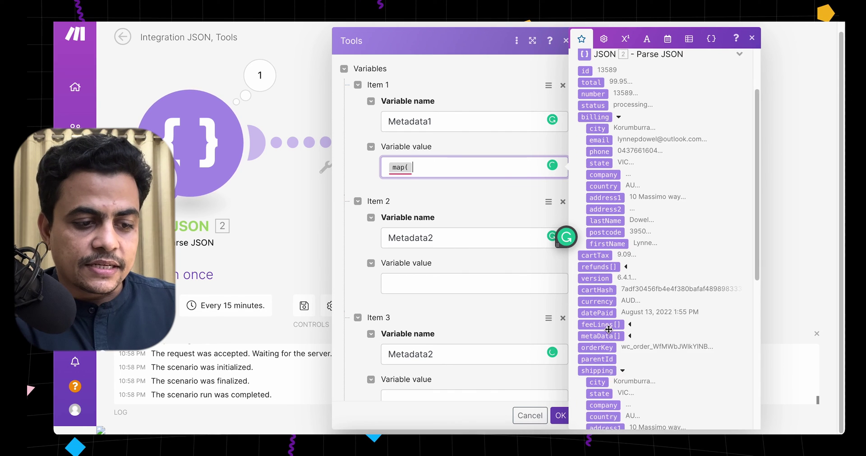
left_click(595, 326)
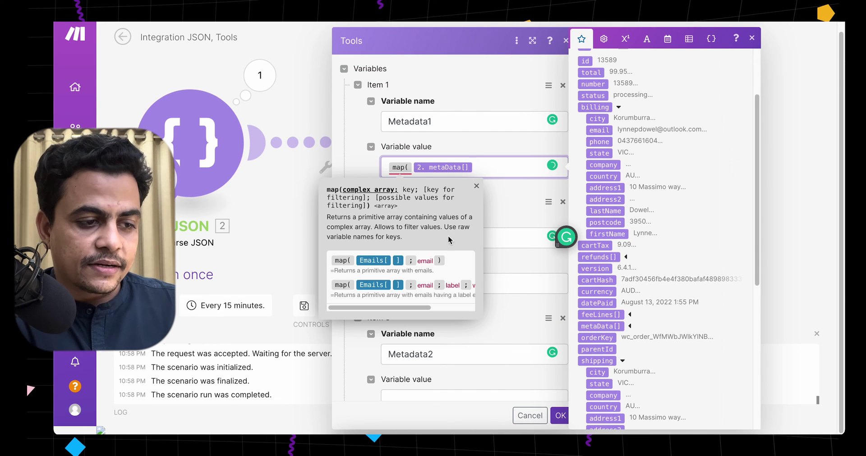
type("; ")
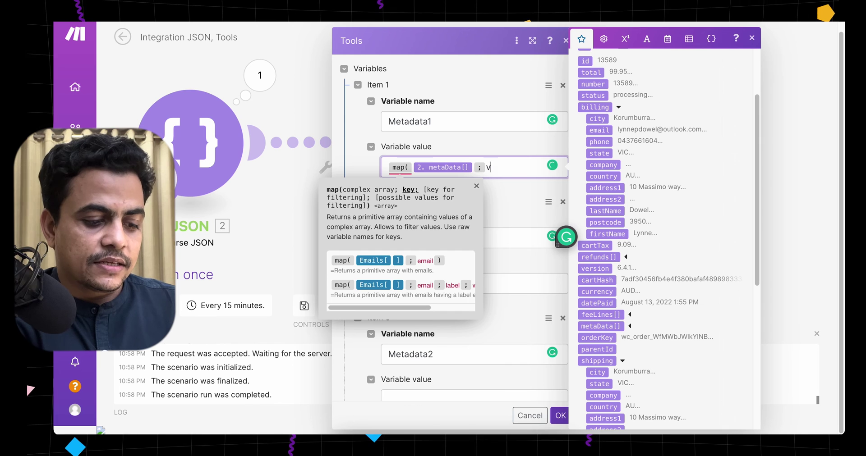
type("value ; k")
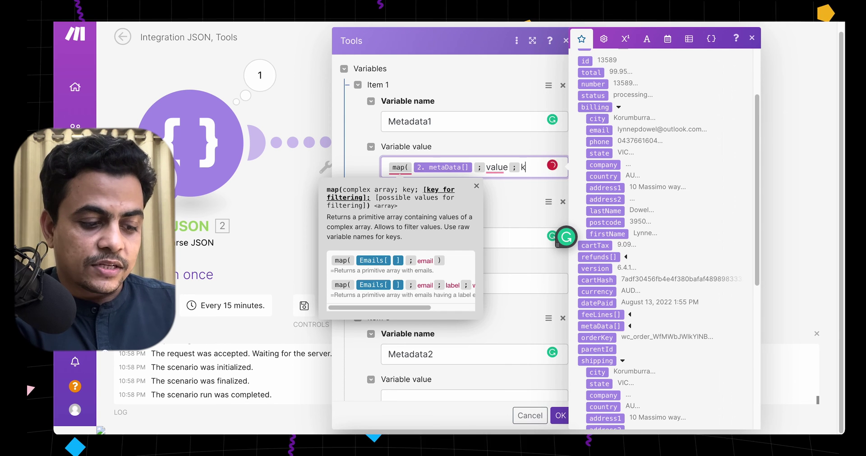
type("ey ;")
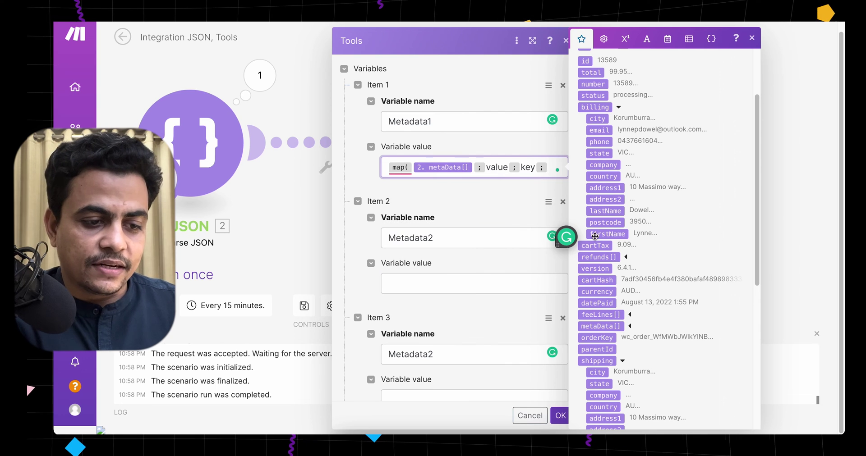
Expand metaData item 10 in the JSON module's output and select its _metorik_session_start_time key.
left_click(264, 87)
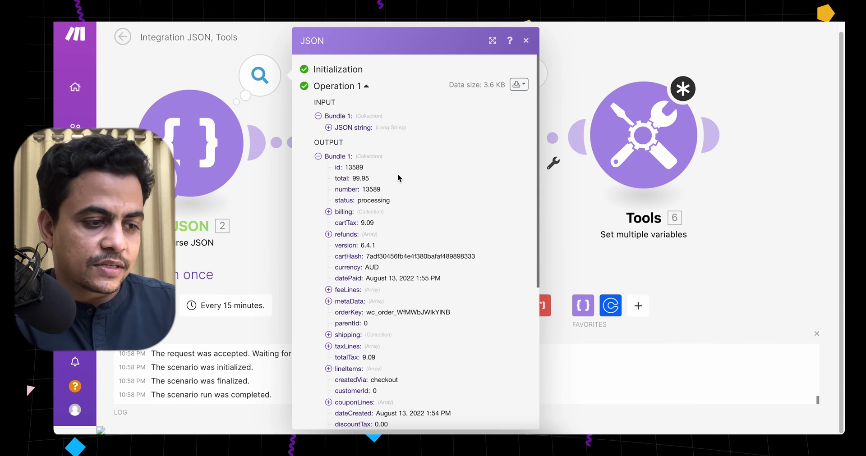
scroll(331, 235, "down", 2)
left_click(329, 233)
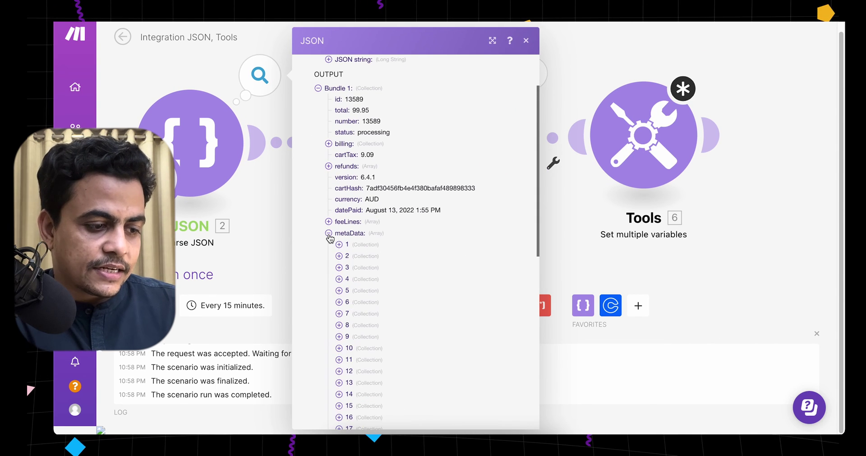
scroll(338, 217, "down", 3)
left_click(340, 214)
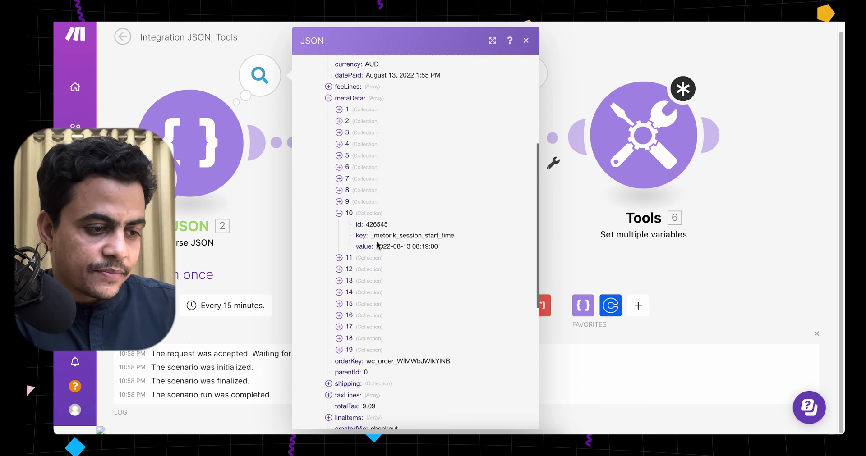
left_click_drag(373, 236, 456, 243)
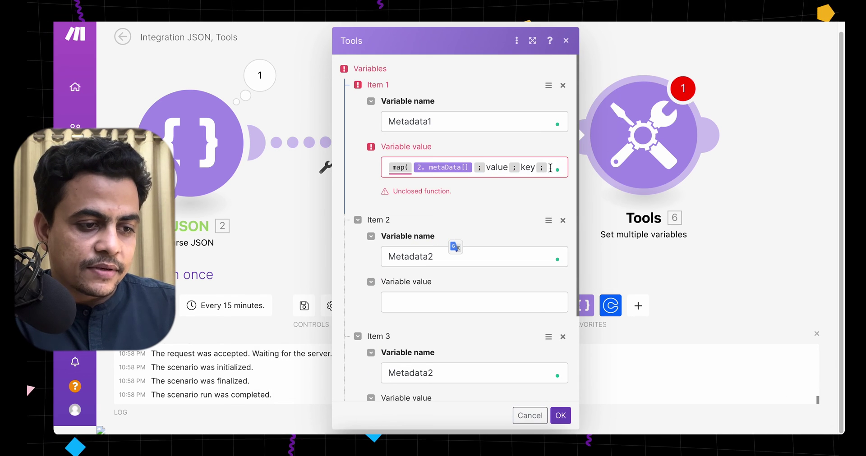
Complete Metadata1's value as get(map(2.metaData; value; key; _metorik_session_start_time); 1).
left_click(550, 167)
key("ctrl+v")
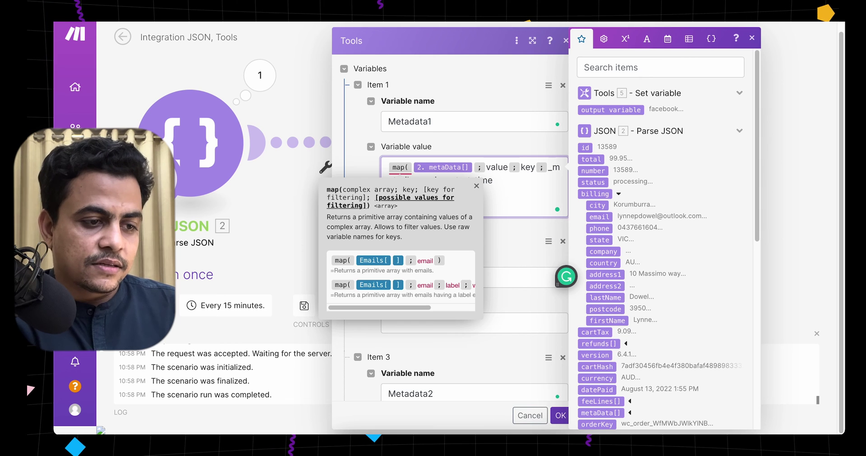
key("BackSpace")
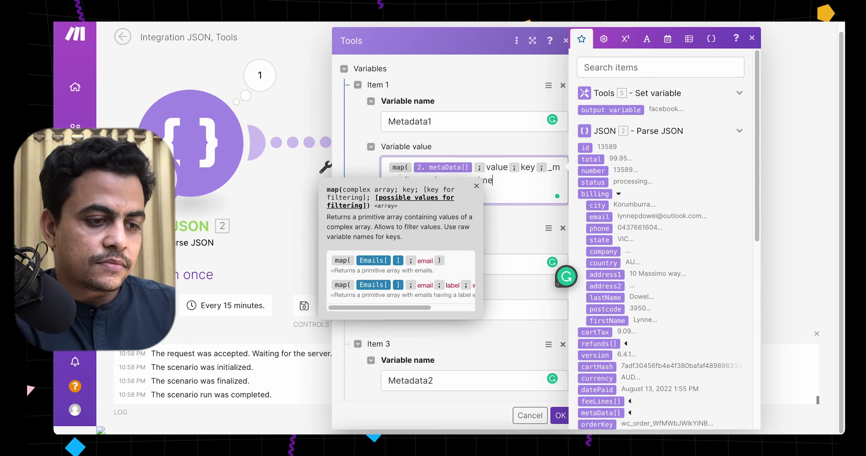
type(")")
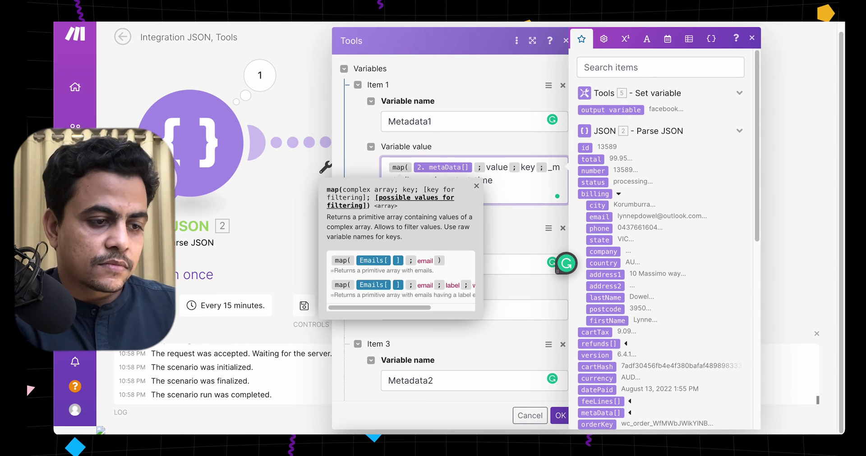
left_click(513, 288)
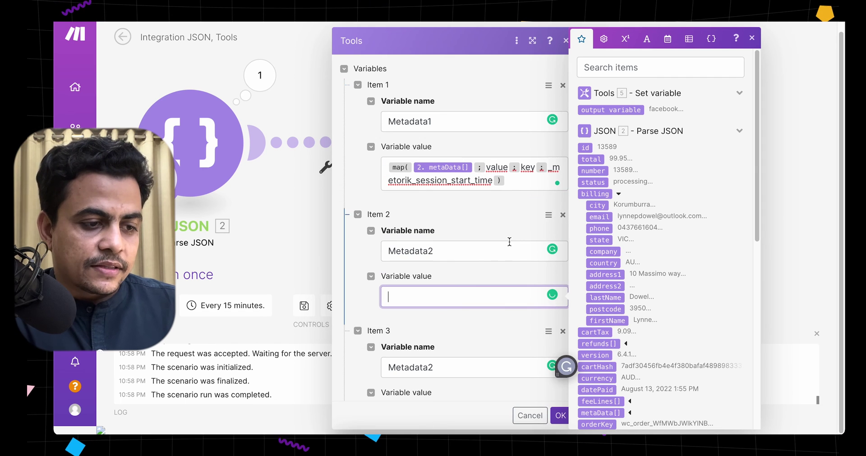
triple_click(517, 183)
key("Left")
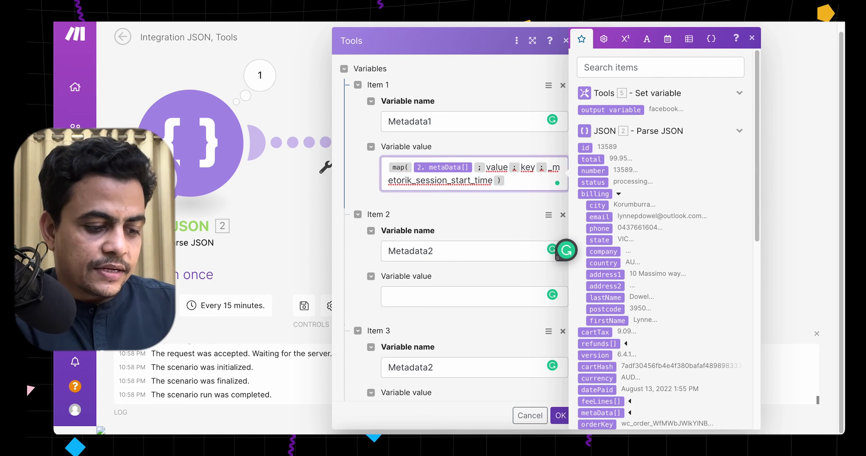
type("get( ;1)")
Copy the finished get(map()) formula into Metadata2's value.
key("ctrl+a")
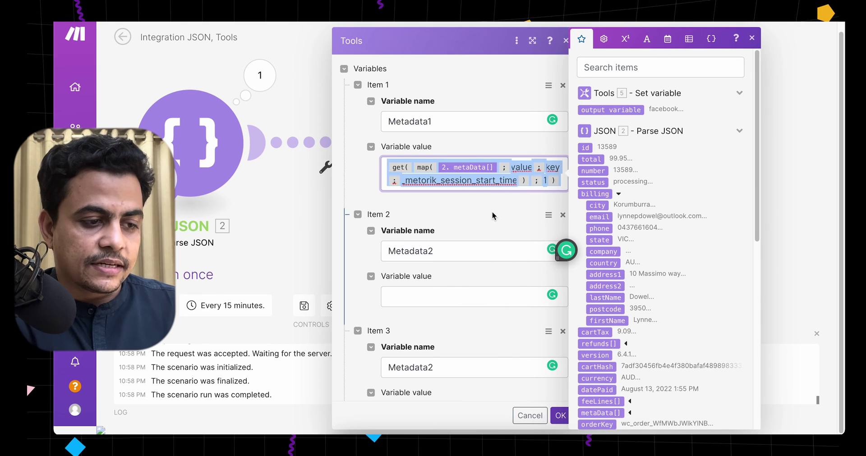
left_click(460, 294)
key("ctrl+v")
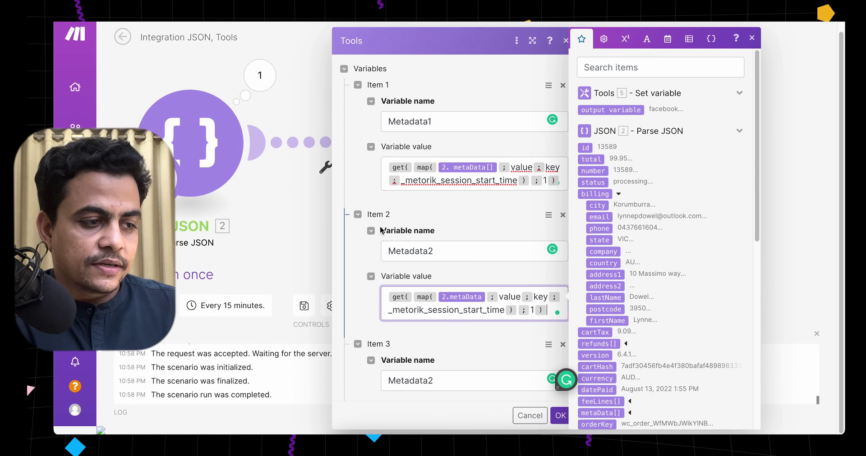
left_click(260, 88)
Copy the _pys_purchase_event_fired key from metaData item 16 and make it Metadata2's key.
scroll(396, 251, "down", 5)
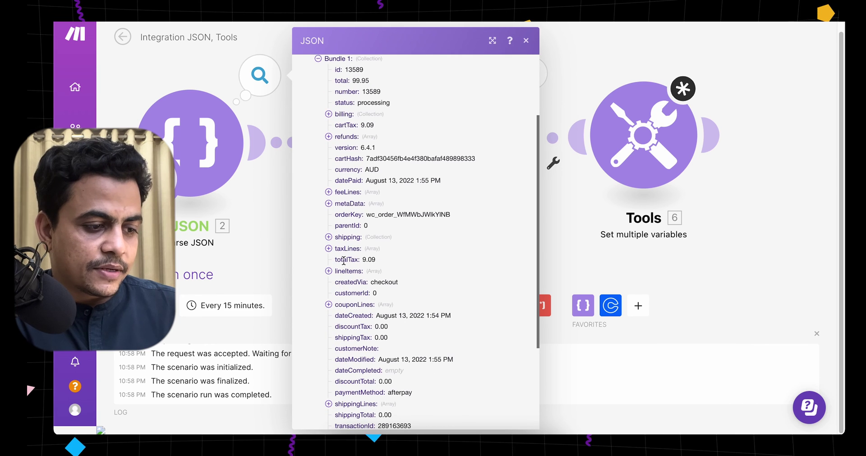
left_click(339, 272)
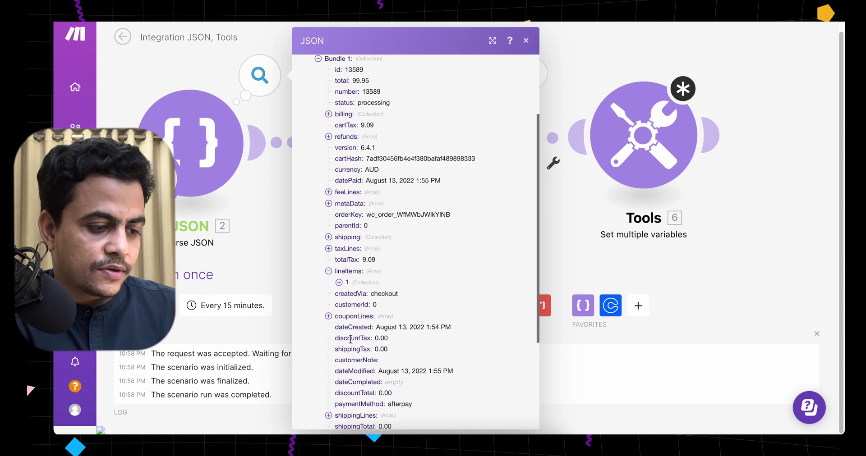
scroll(339, 262, "down", 1)
left_click(335, 189)
left_click(360, 324)
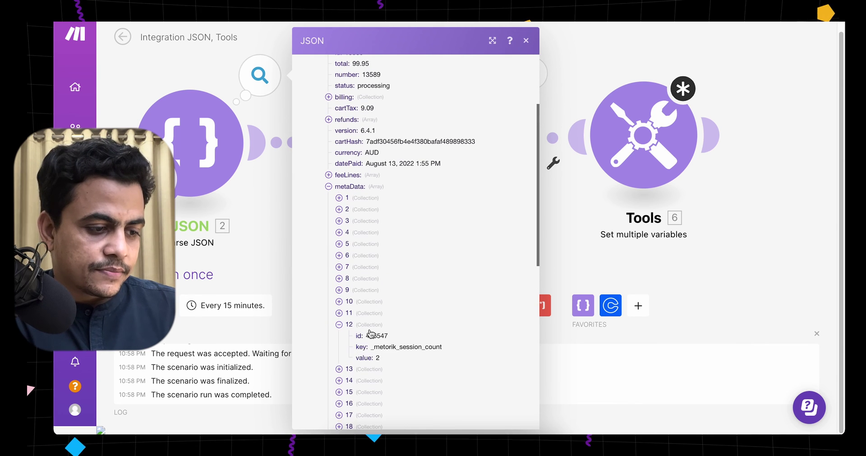
scroll(370, 333, "down", 1)
left_click(363, 379)
scroll(375, 343, "down", 4)
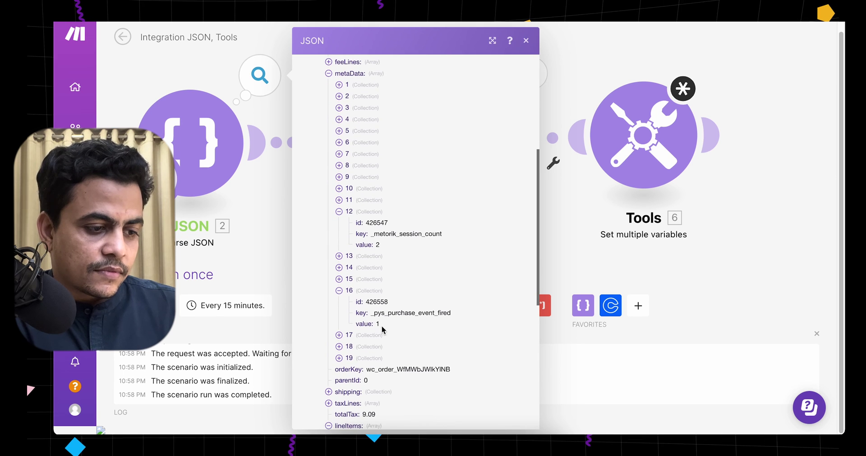
left_click_drag(371, 314, 451, 316)
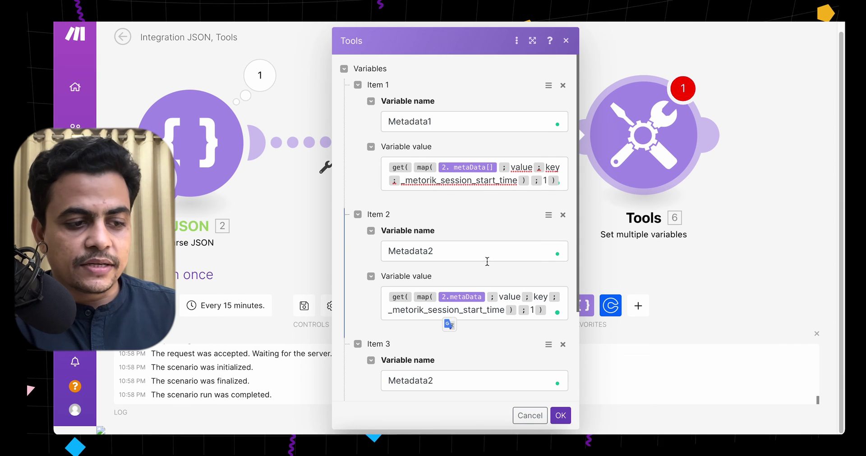
scroll(448, 242, "down", 1)
left_click_drag(502, 270, 396, 275)
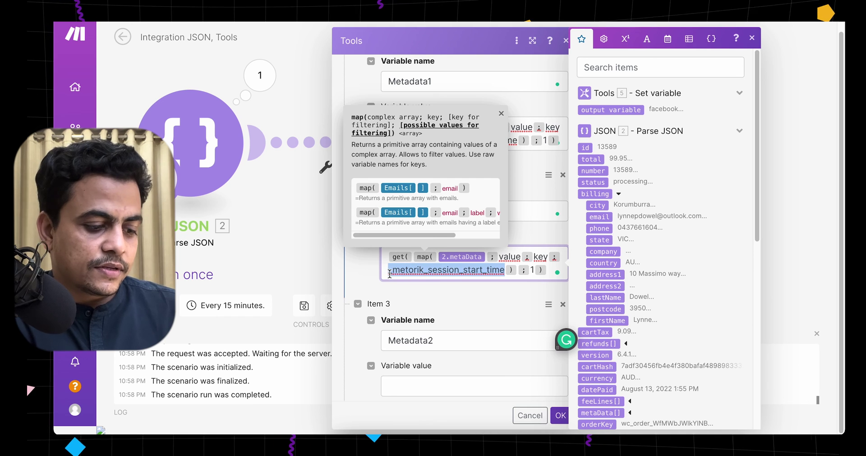
key("ctrl+v")
Name the third variable Metadata3 and paste Metadata2's formula into its value.
scroll(389, 274, "down", 2)
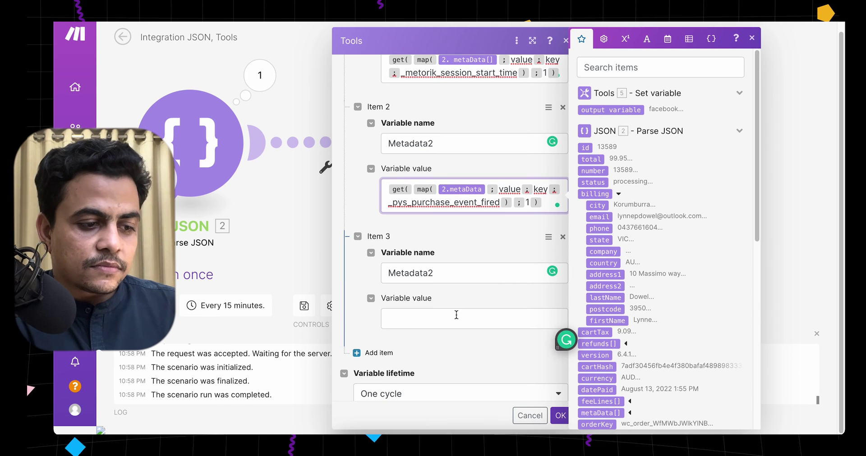
left_click(454, 318)
left_click(446, 269)
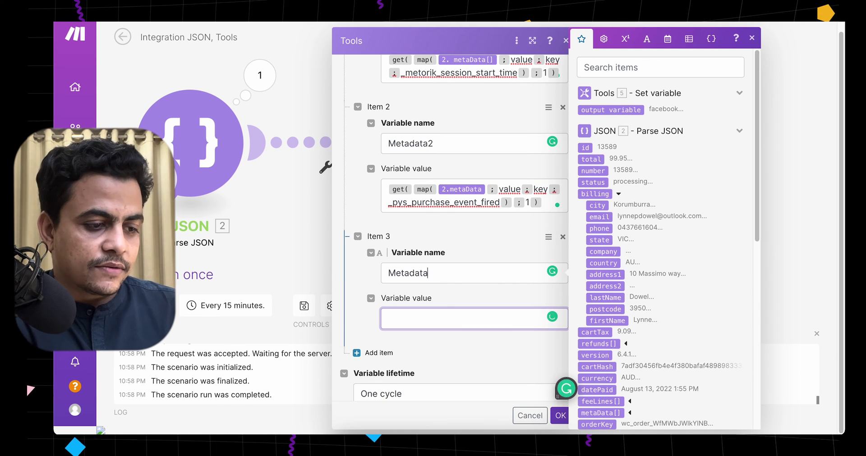
left_click(424, 318)
triple_click(545, 204)
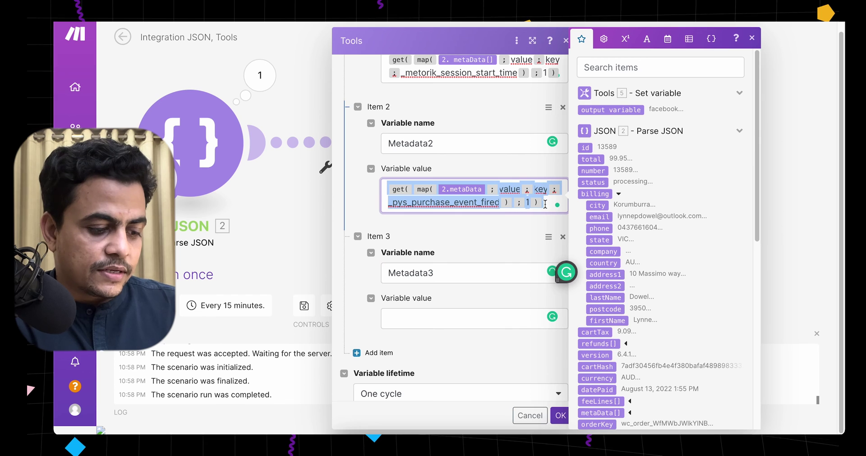
key("ctrl+c")
left_click(478, 315)
key("ctrl+v")
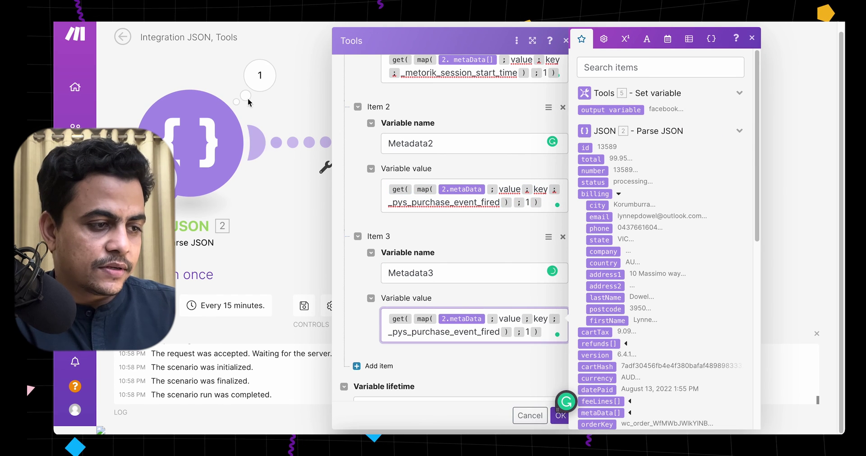
left_click(258, 76)
scroll(383, 280, "down", 5)
scroll(383, 274, "up", 3)
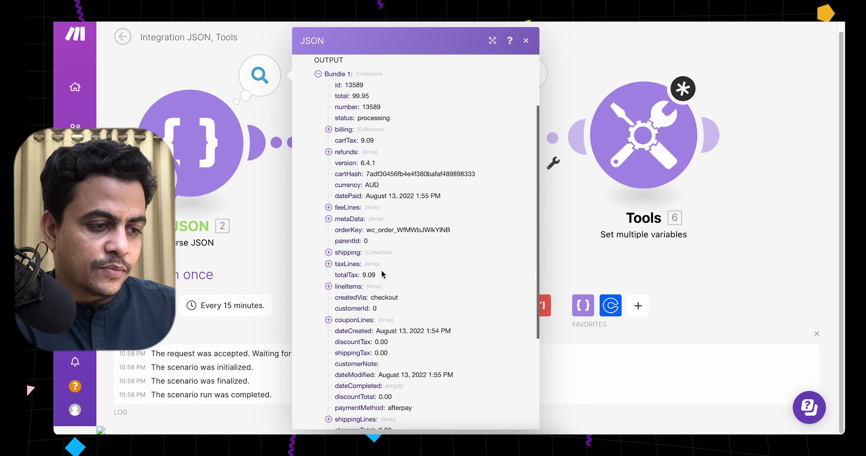
Replace Metadata3's key with _woocs_order_base_currency, found in metaData item 18.
left_click(344, 220)
scroll(356, 221, "down", 5)
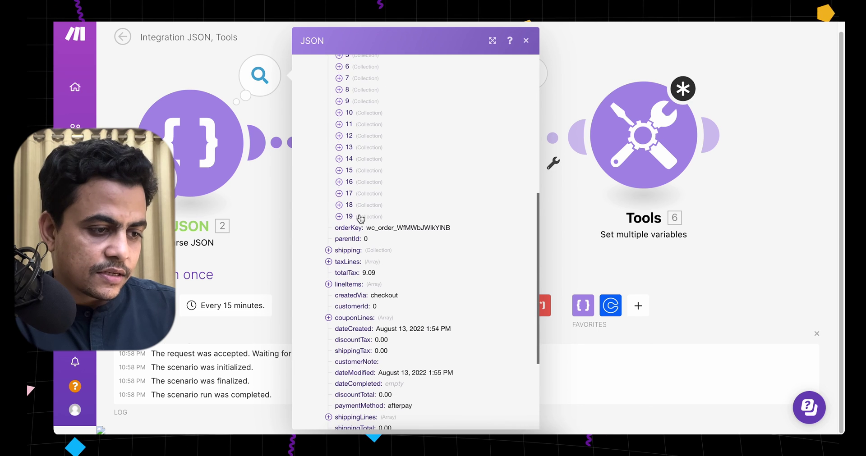
left_click(354, 206)
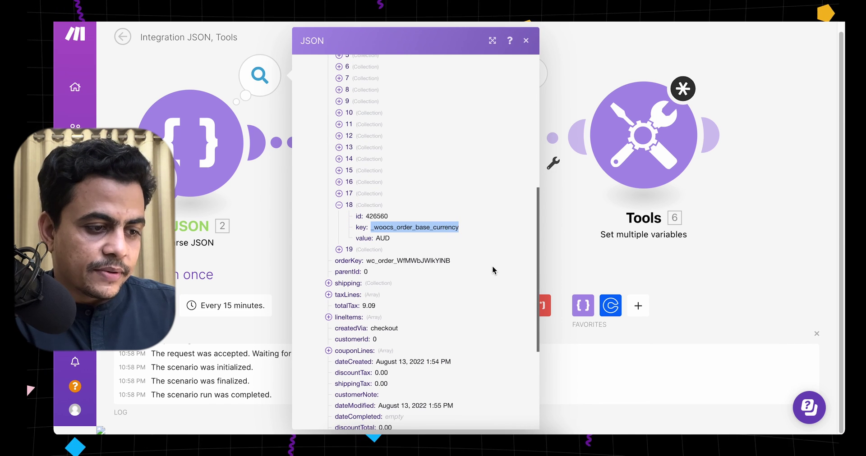
left_click(642, 135)
left_click_drag(496, 335, 407, 336)
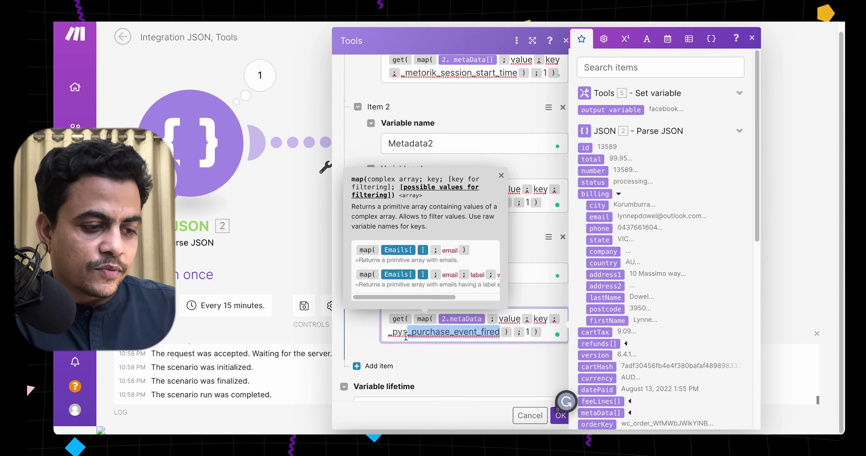
key("ctrl+v")
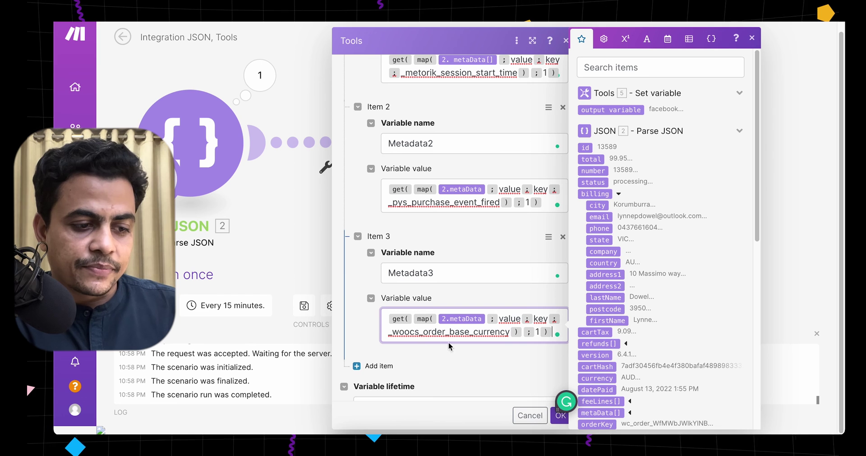
scroll(479, 341, "down", 1)
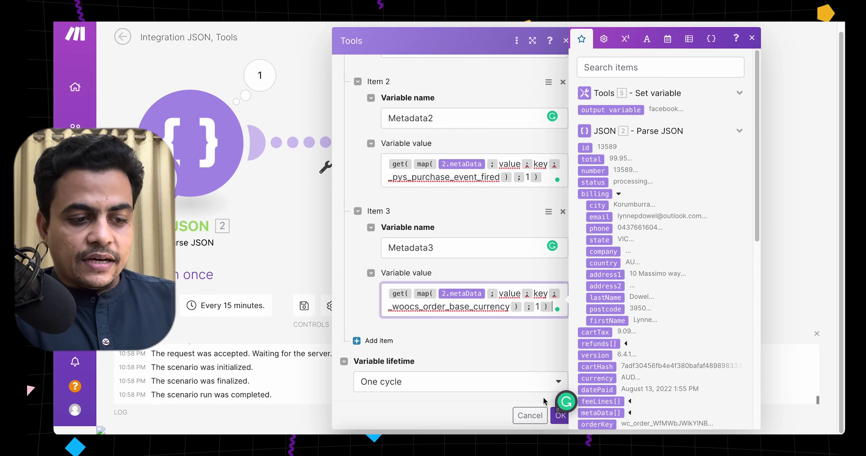
left_click(492, 414)
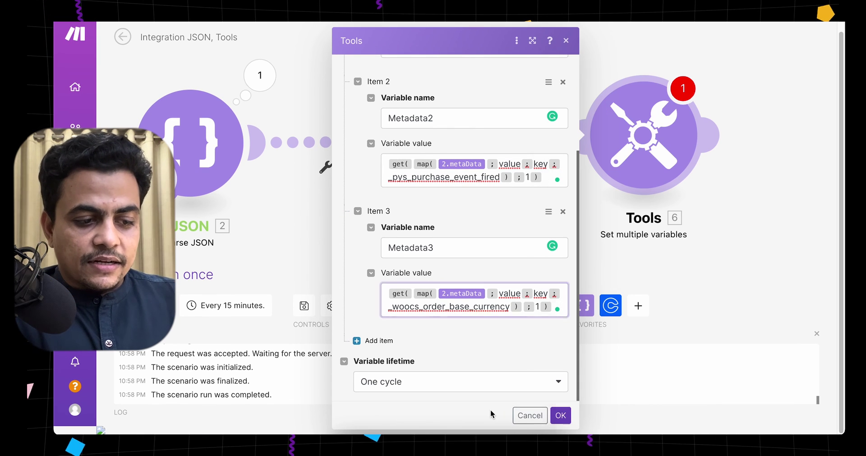
Save the variable settings and run the scenario once.
left_click(560, 416)
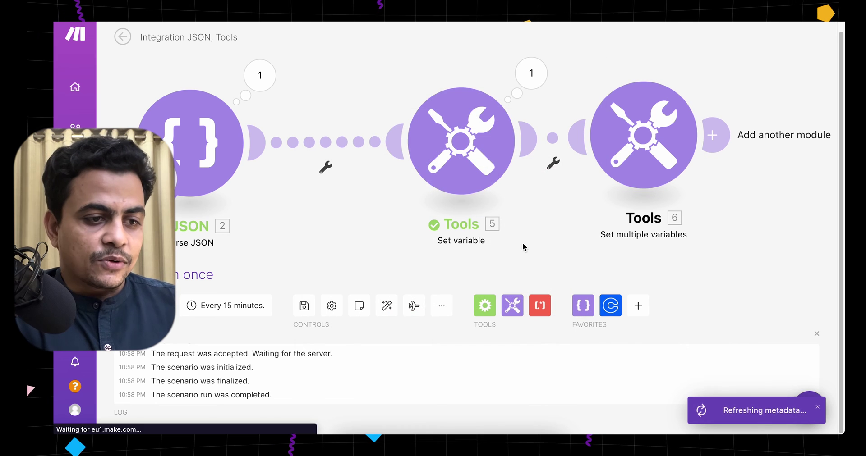
left_click(135, 275)
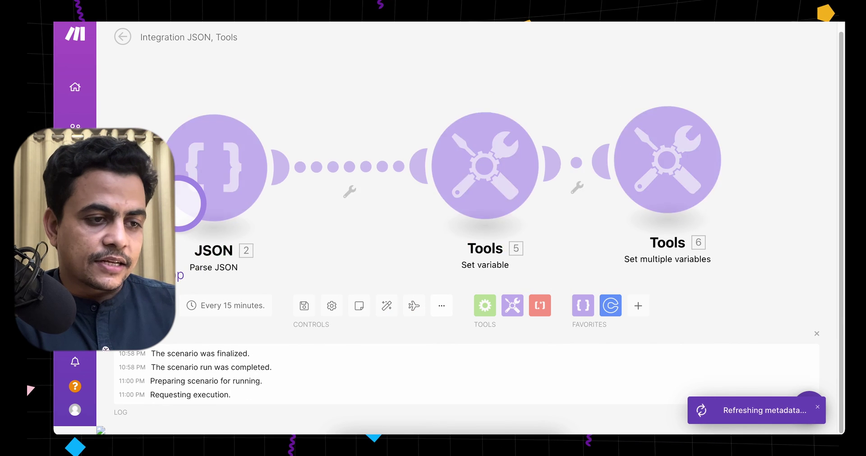
scroll(524, 87, "right", 3)
left_click(562, 87)
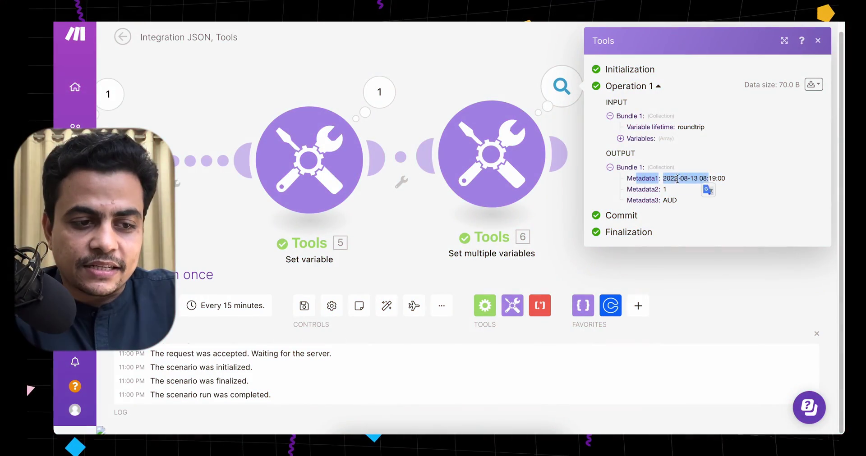
left_click(651, 190)
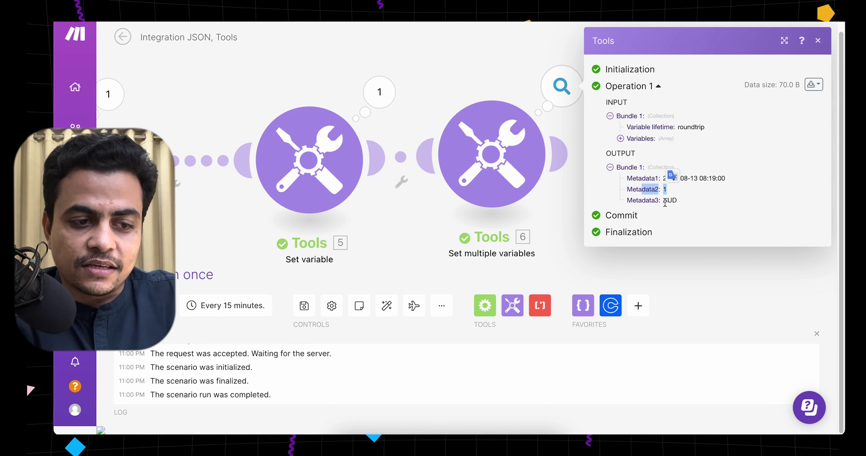
left_click_drag(640, 202, 680, 203)
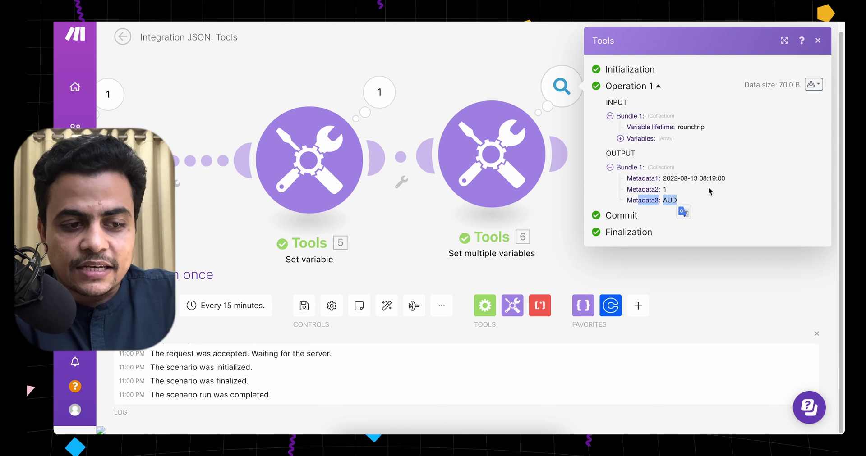
left_click(690, 202)
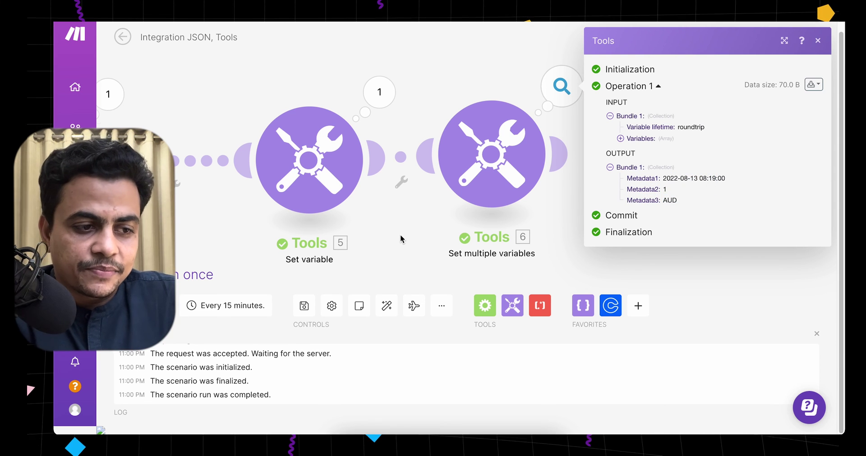
left_click_drag(397, 238, 601, 235)
left_click(372, 229)
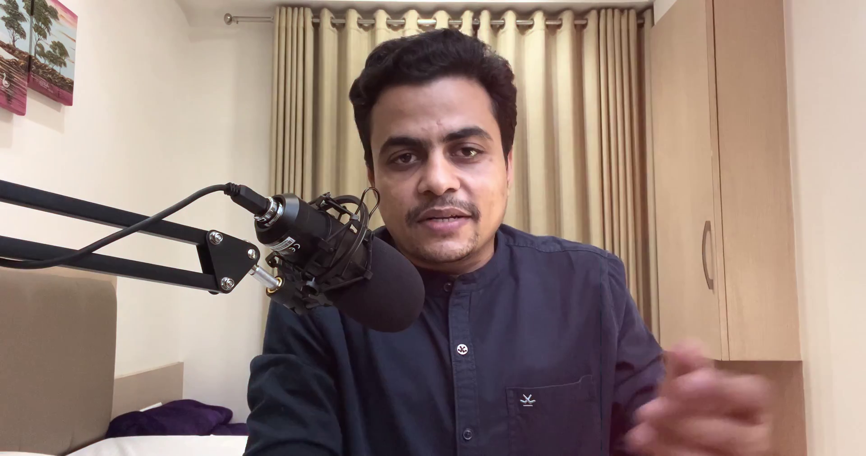